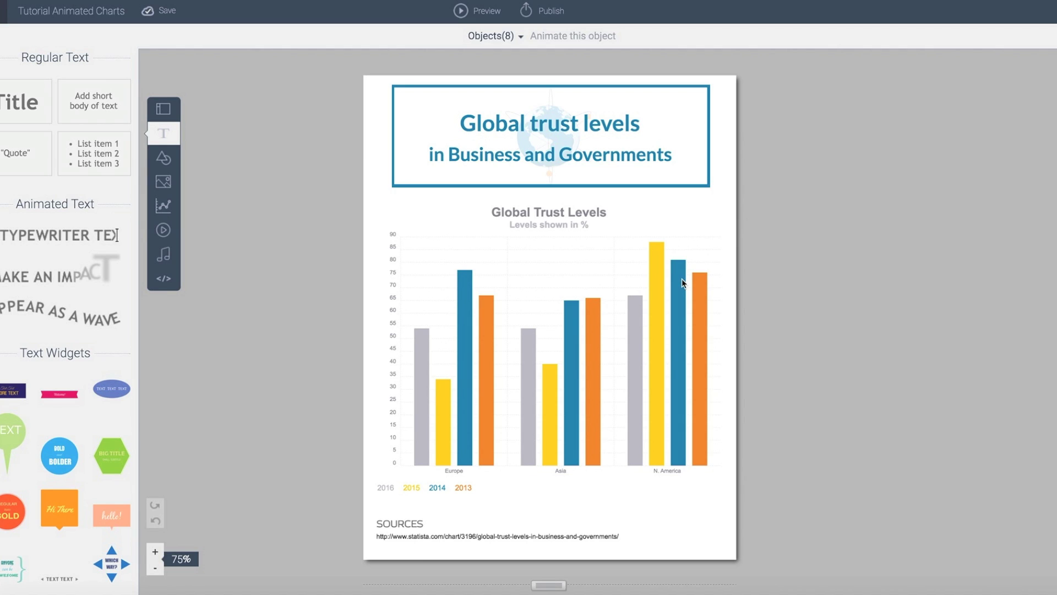
Start a new chart and preview the Europe/America/Africa sample as horizontal bar, pie and donut charts
{"action": "left_click", "coordinate": [167, 205]}
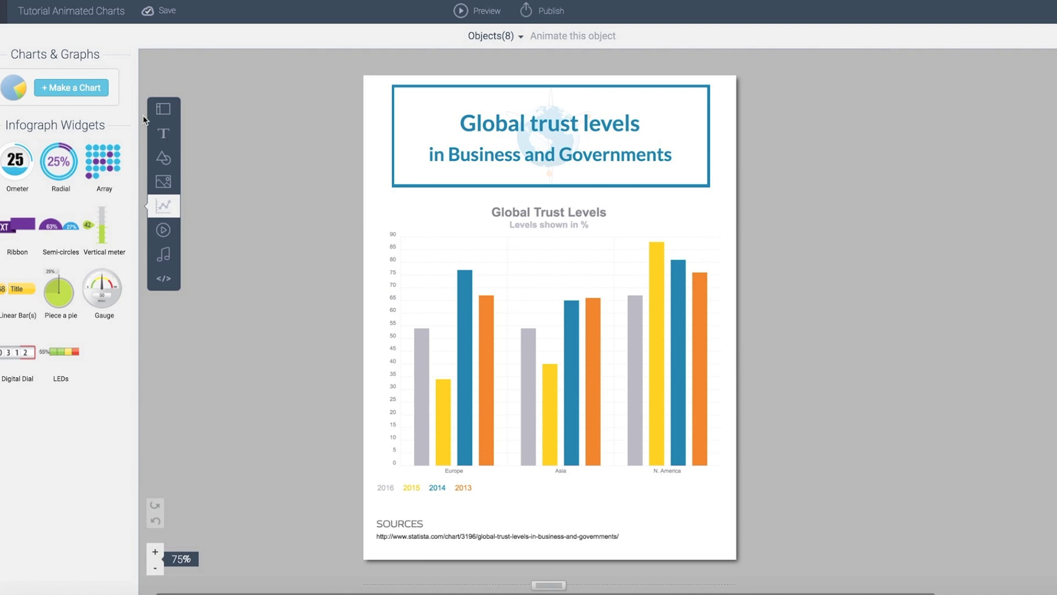
{"action": "left_click", "coordinate": [75, 89]}
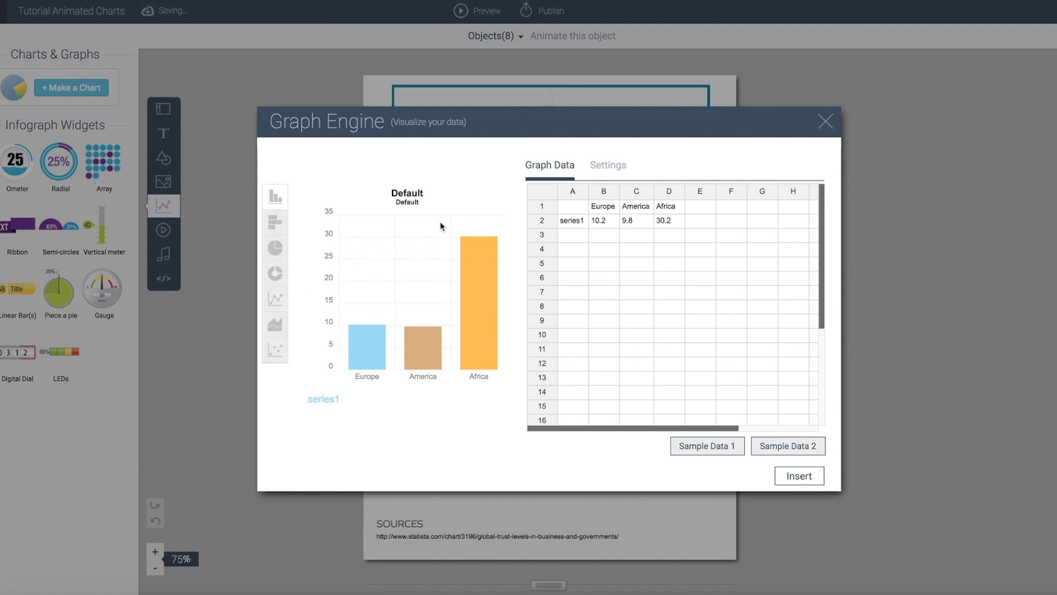
{"action": "left_click", "coordinate": [275, 223]}
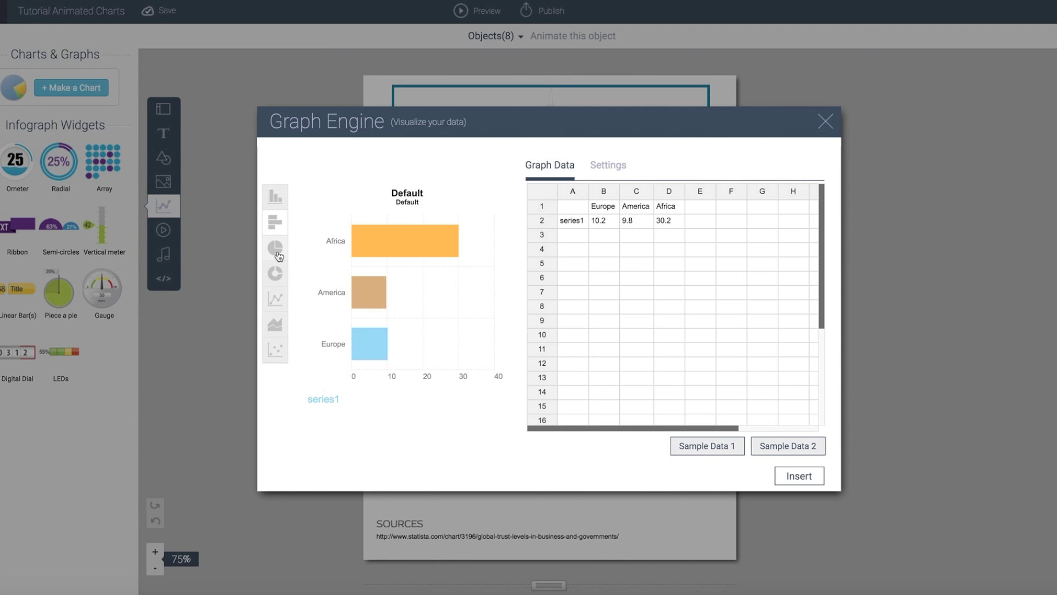
{"action": "left_click", "coordinate": [275, 248]}
{"action": "left_click", "coordinate": [279, 275]}
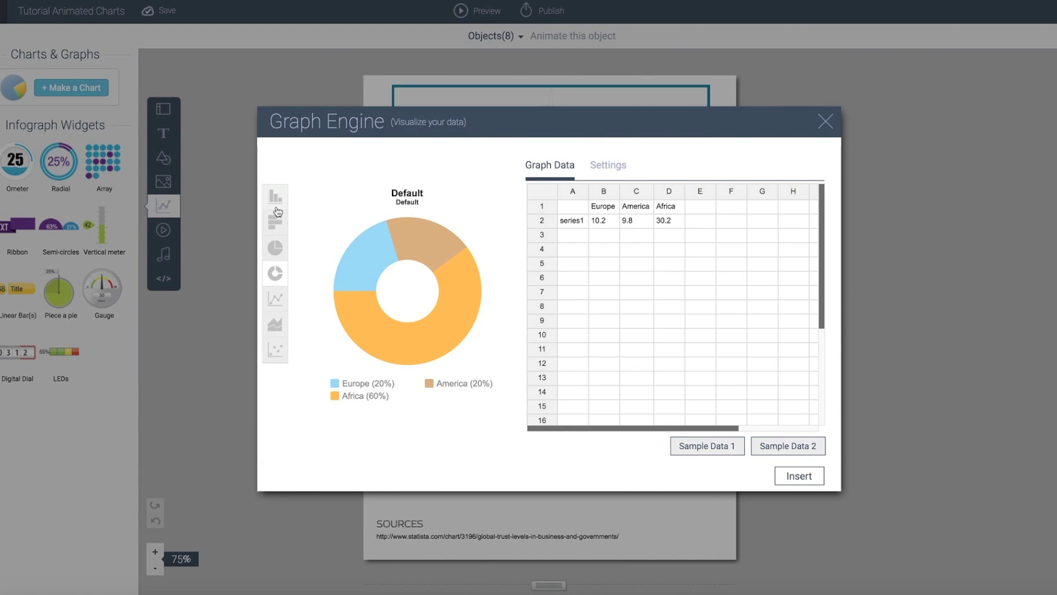
Close the empty chart builder and open the page's Global Trust Levels bar chart for editing
{"action": "left_click", "coordinate": [826, 122]}
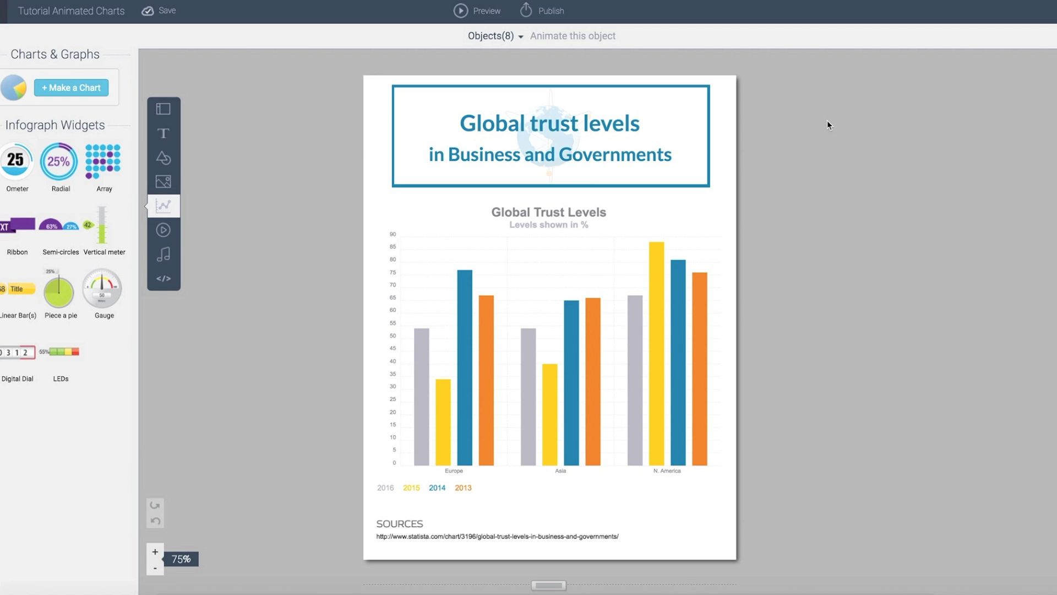
{"action": "left_click", "coordinate": [630, 373]}
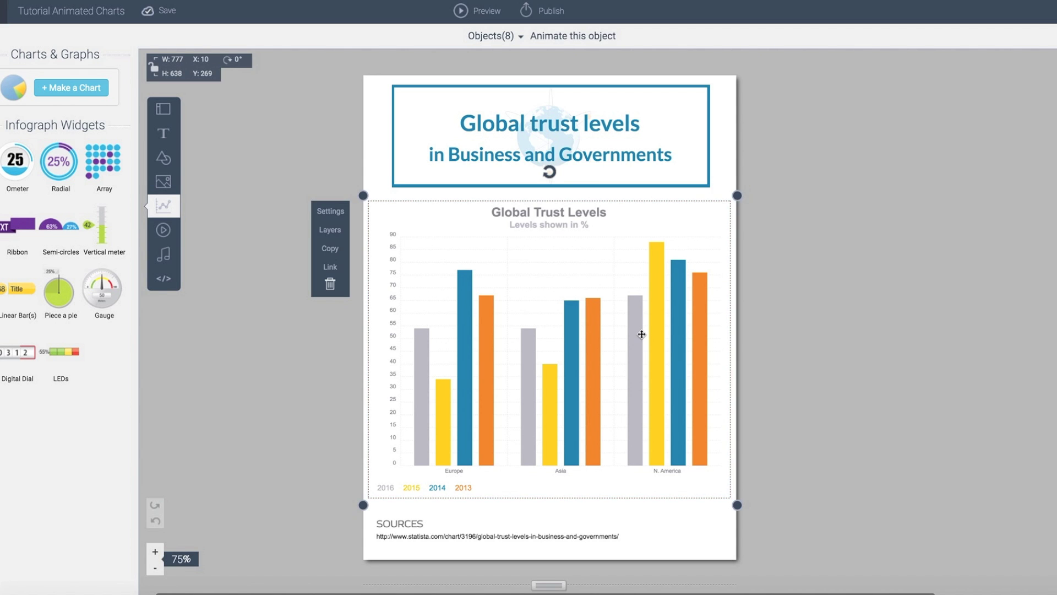
{"action": "double_click", "coordinate": [598, 329]}
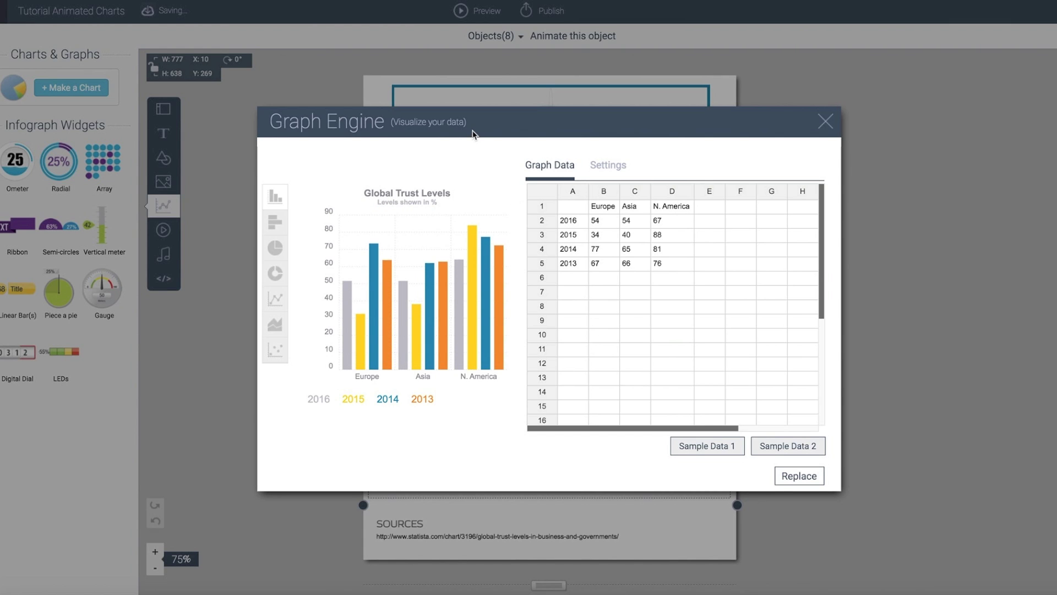
Inspect the Europe, Asia and N. America header cells and the 2016 row of values
{"action": "left_click", "coordinate": [607, 208]}
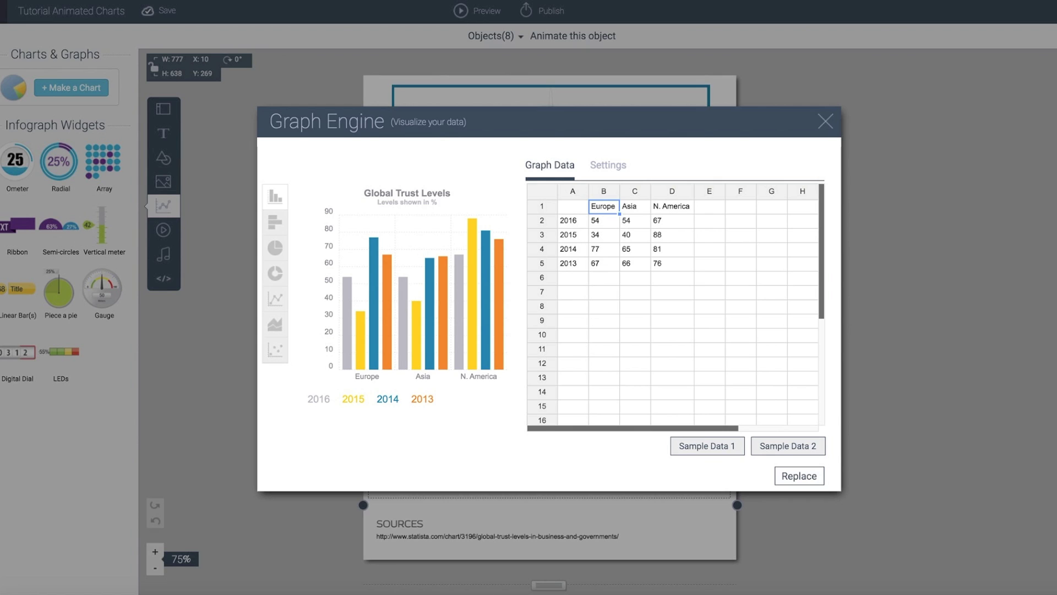
{"action": "left_click", "coordinate": [638, 210]}
{"action": "left_click", "coordinate": [668, 207]}
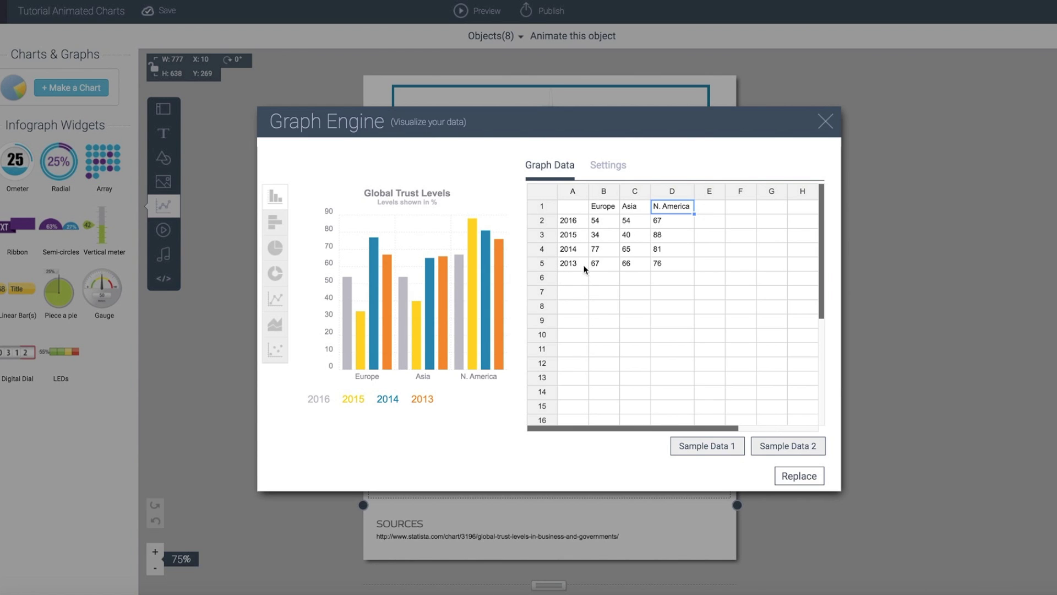
{"action": "left_click_drag", "start_coordinate": [575, 221], "coordinate": [654, 224]}
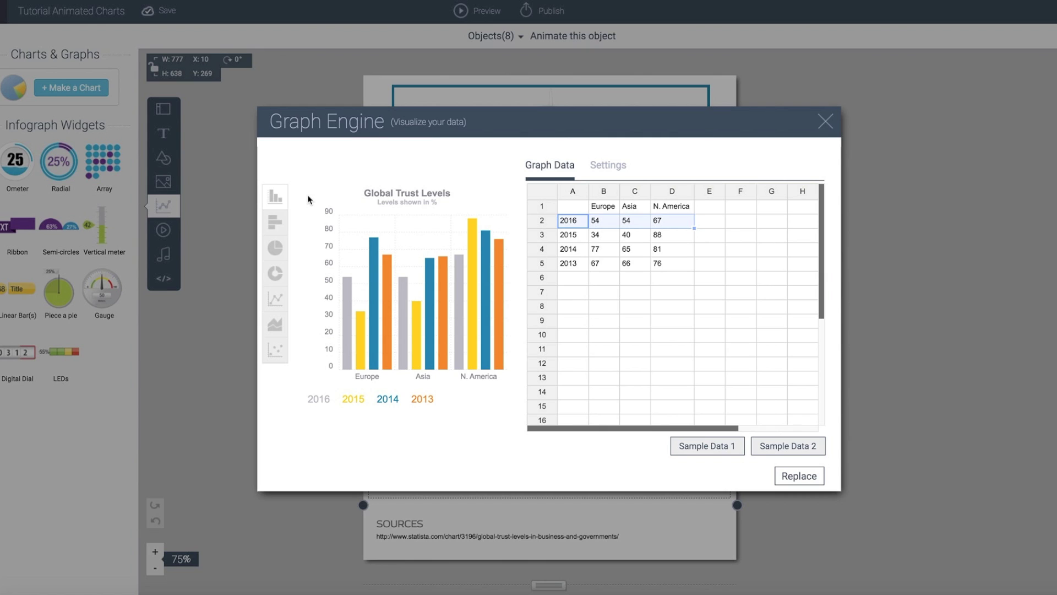
{"action": "left_click", "coordinate": [601, 168]}
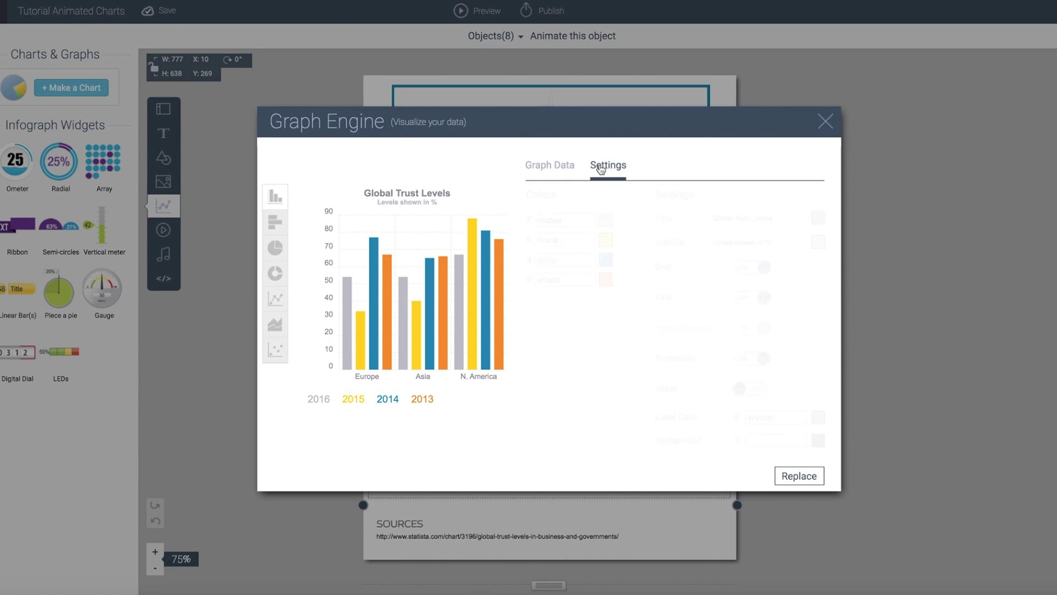
Toggle chart animation off and back on, then preview the data as horizontal bar, pie and donut
{"action": "left_click", "coordinate": [748, 364]}
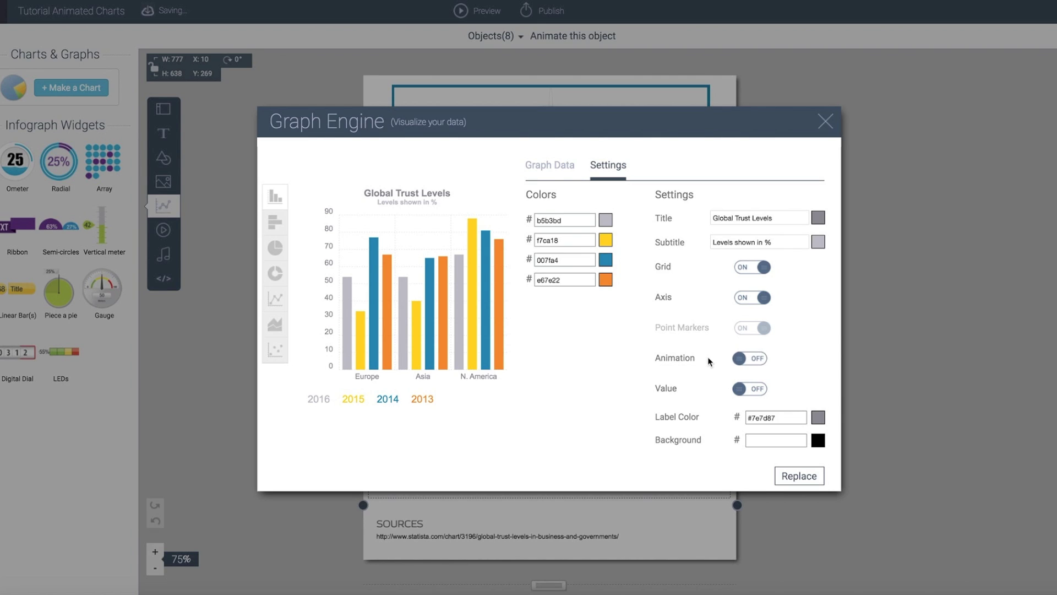
{"action": "left_click", "coordinate": [743, 359]}
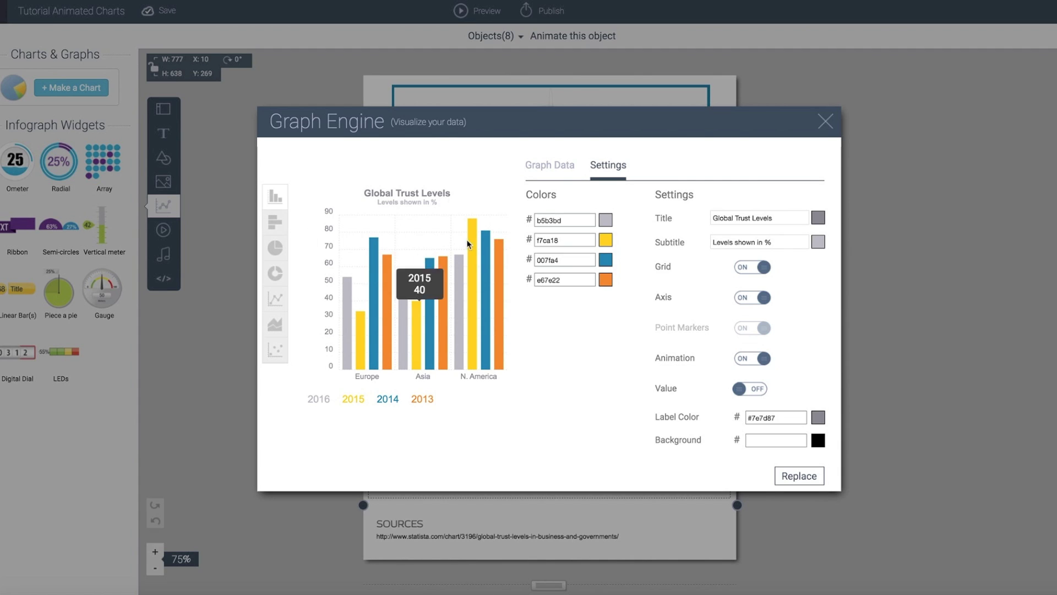
{"action": "left_click", "coordinate": [274, 217]}
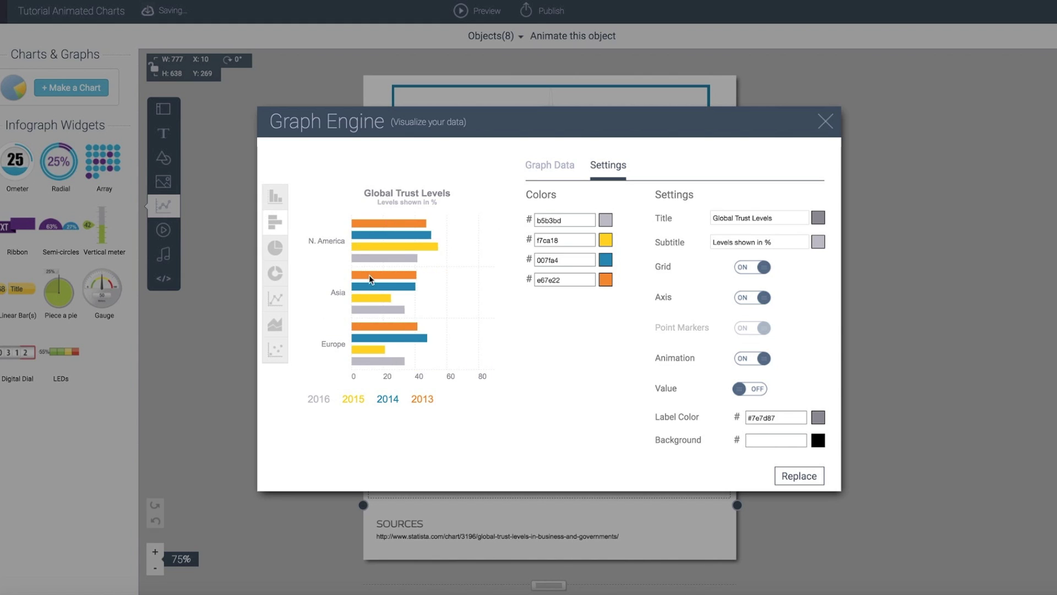
{"action": "left_click", "coordinate": [276, 249]}
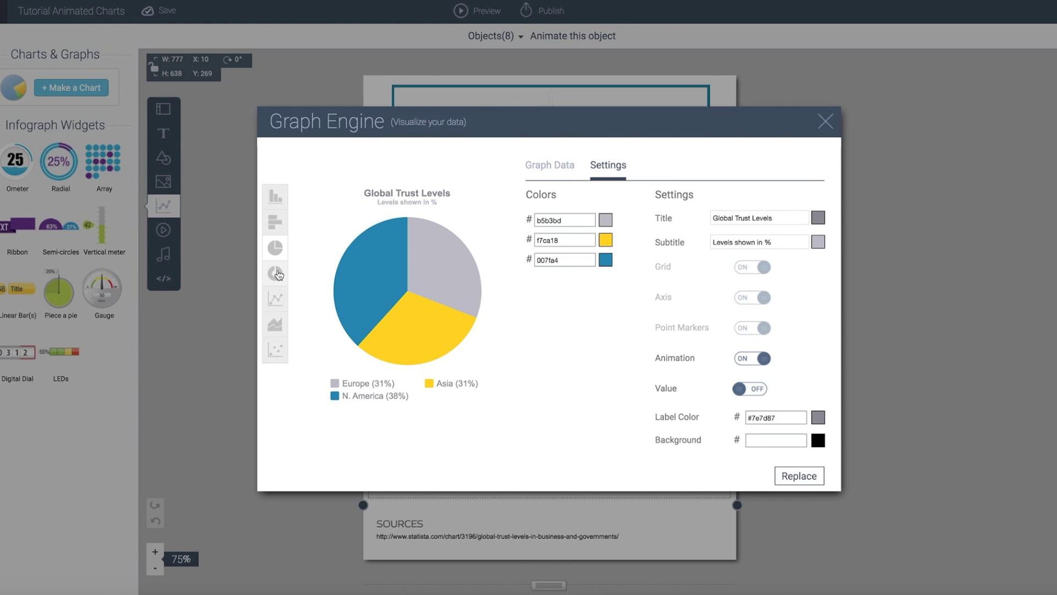
{"action": "left_click", "coordinate": [281, 277]}
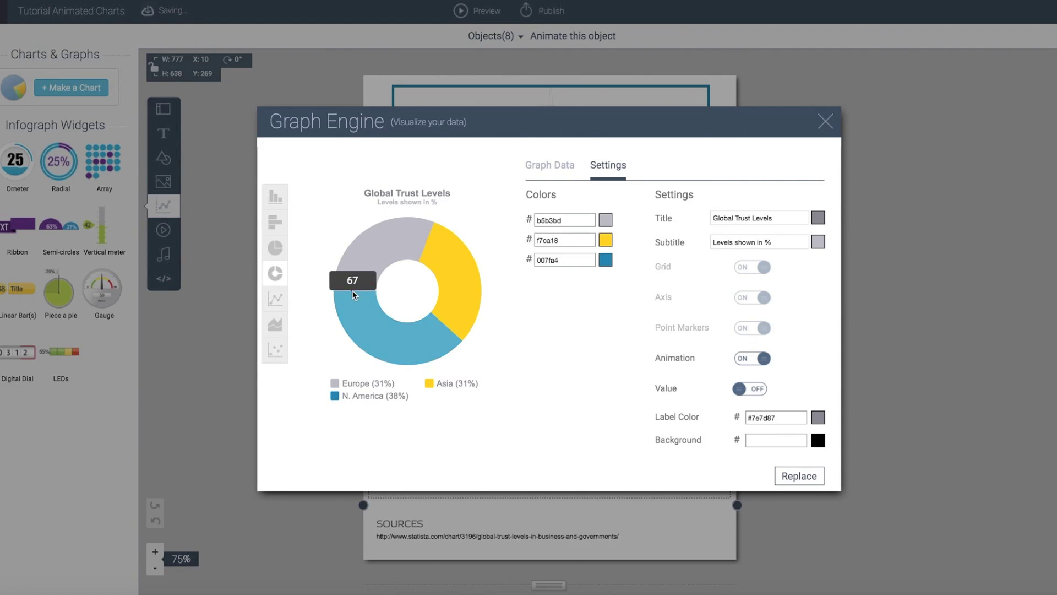
Preview the trust-levels data as line, area and scatter charts, then return to vertical bars
{"action": "left_click", "coordinate": [275, 299]}
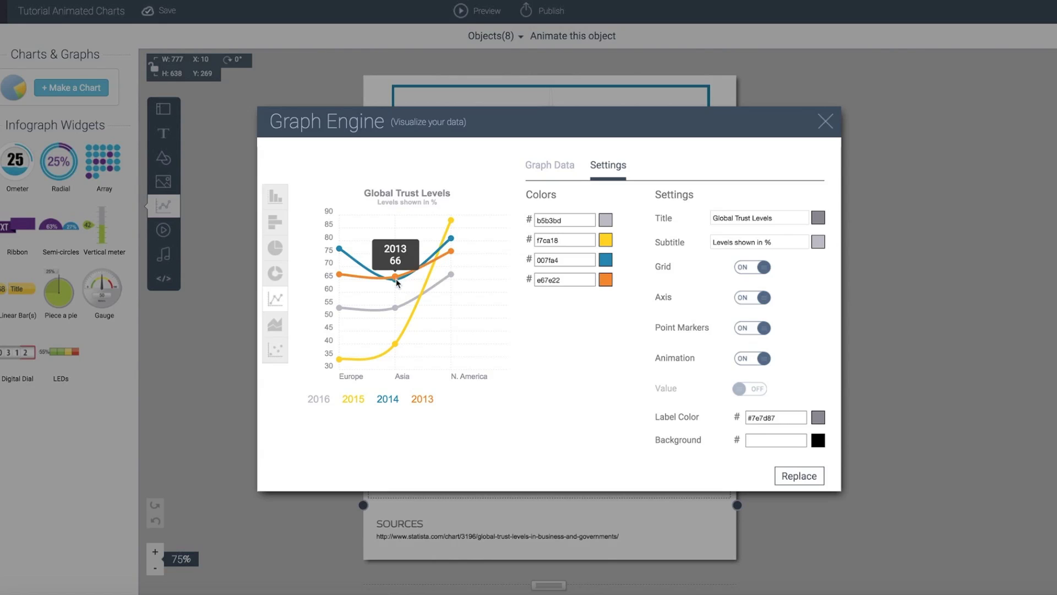
{"action": "left_click", "coordinate": [275, 328]}
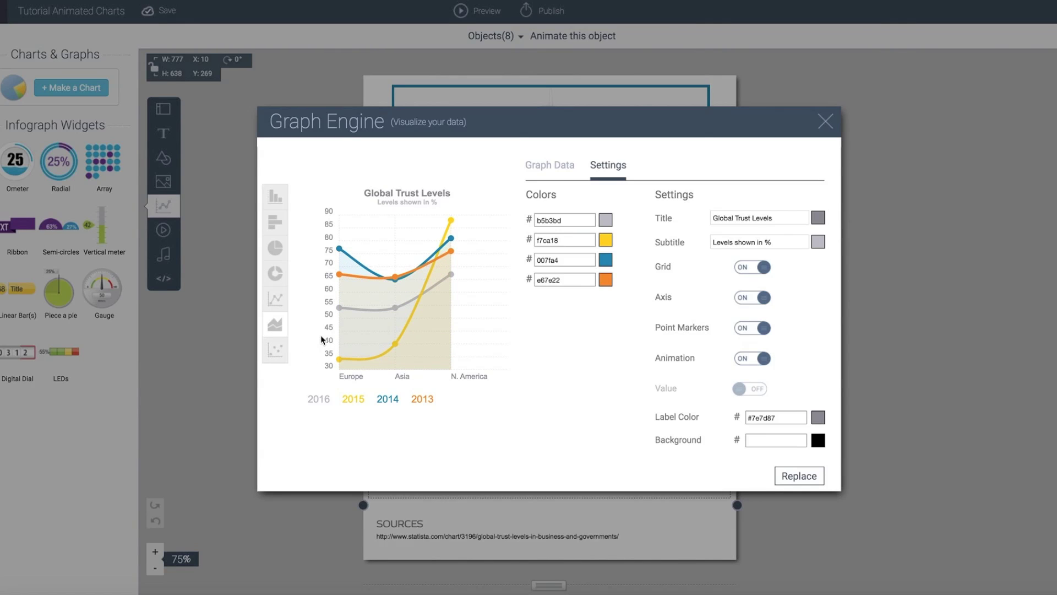
{"action": "left_click", "coordinate": [277, 351]}
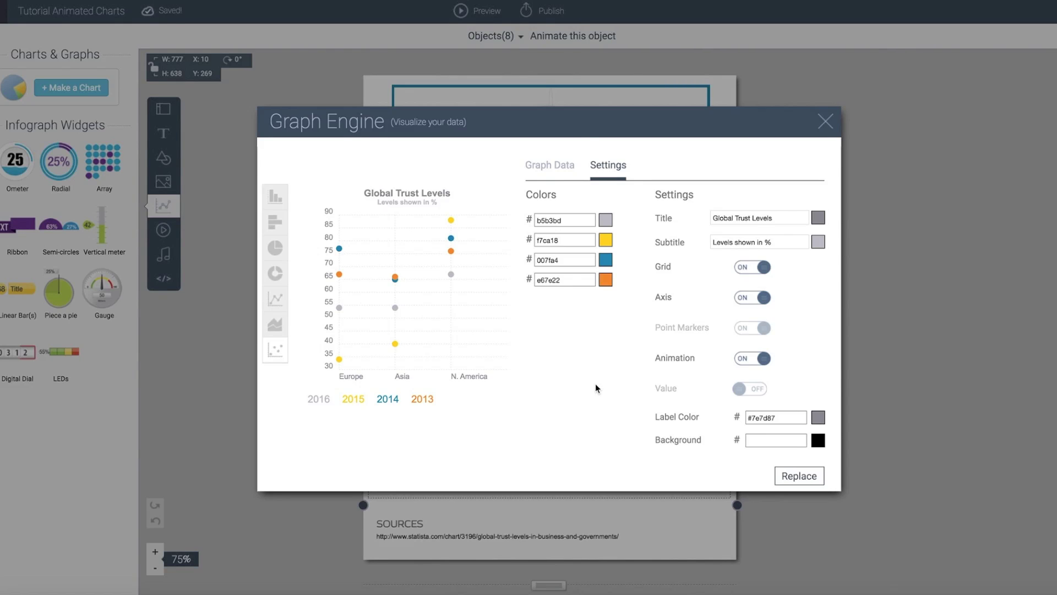
{"action": "left_click", "coordinate": [276, 197]}
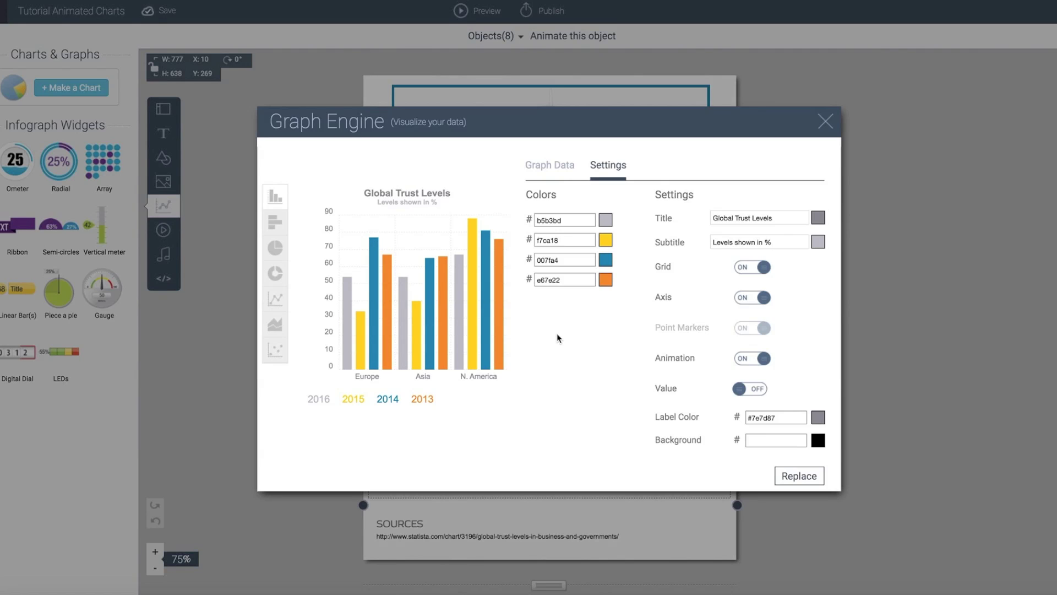
{"action": "left_click", "coordinate": [548, 165]}
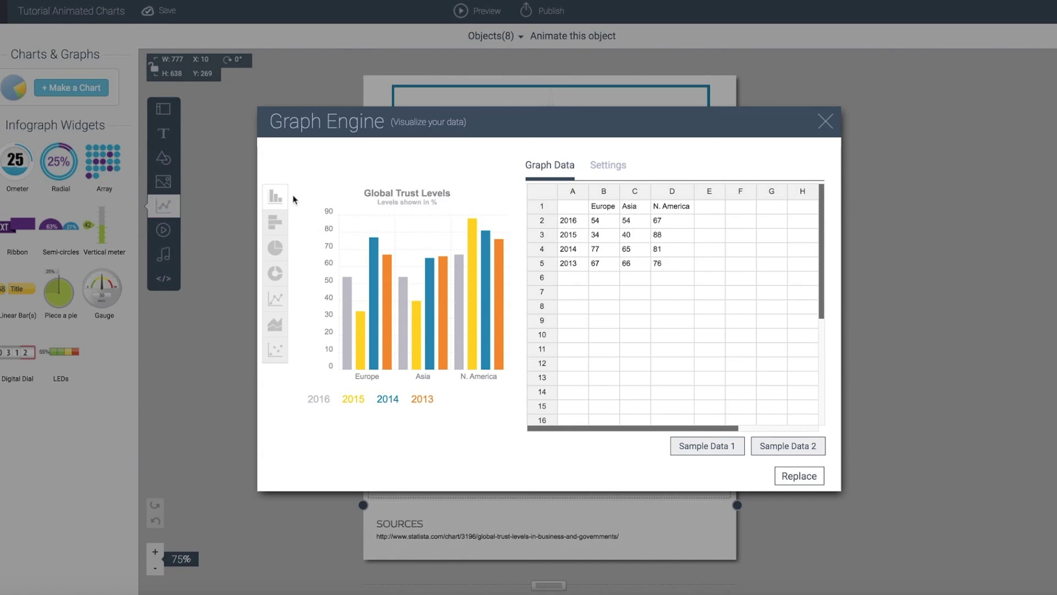
Replace the page chart with a horizontal bar chart and nudge it slightly up the page
{"action": "left_click", "coordinate": [277, 207]}
{"action": "left_click", "coordinate": [277, 222]}
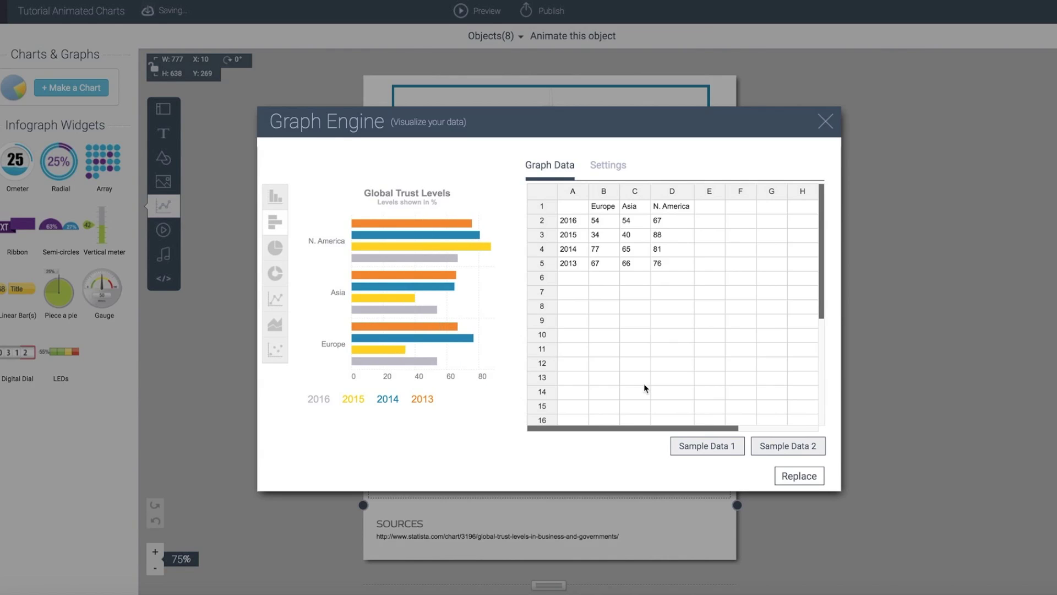
{"action": "left_click", "coordinate": [800, 477]}
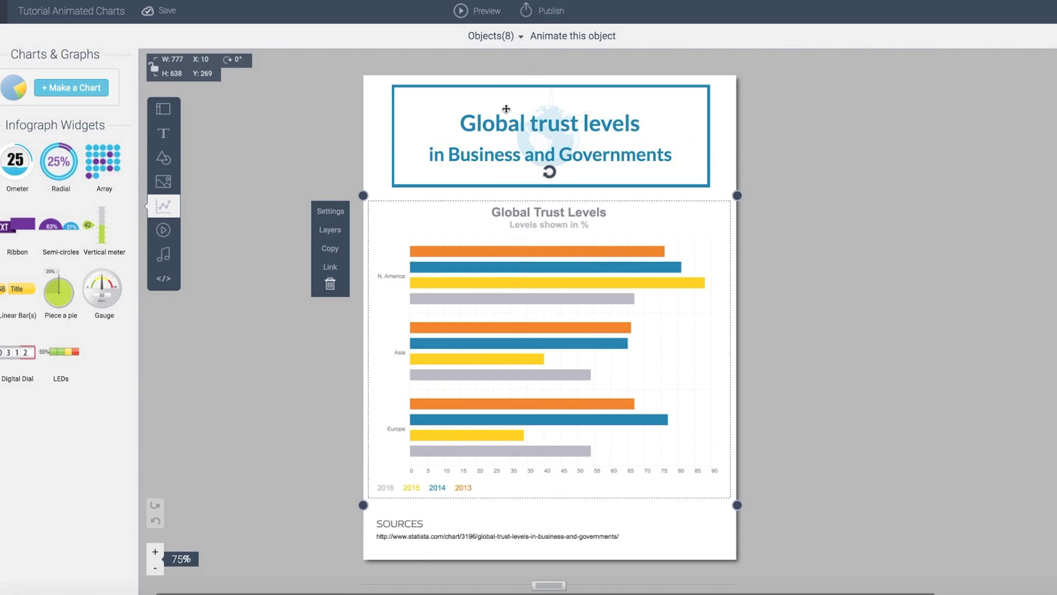
{"action": "mouse_move", "coordinate": [462, 260]}
{"action": "left_mouse_down"}
{"action": "mouse_move", "coordinate": [465, 273]}
{"action": "mouse_move", "coordinate": [462, 243]}
{"action": "left_mouse_up"}
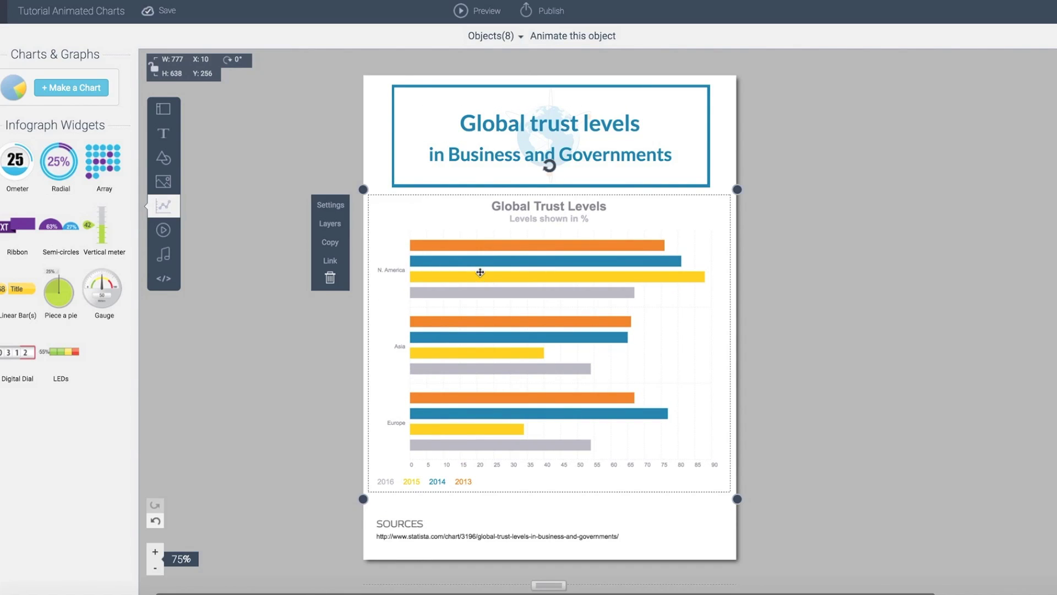
{"action": "double_click", "coordinate": [480, 272]}
Replace the page chart with a pie chart showing Europe 31%, Asia 31%, N. America 38%
{"action": "left_click", "coordinate": [275, 248]}
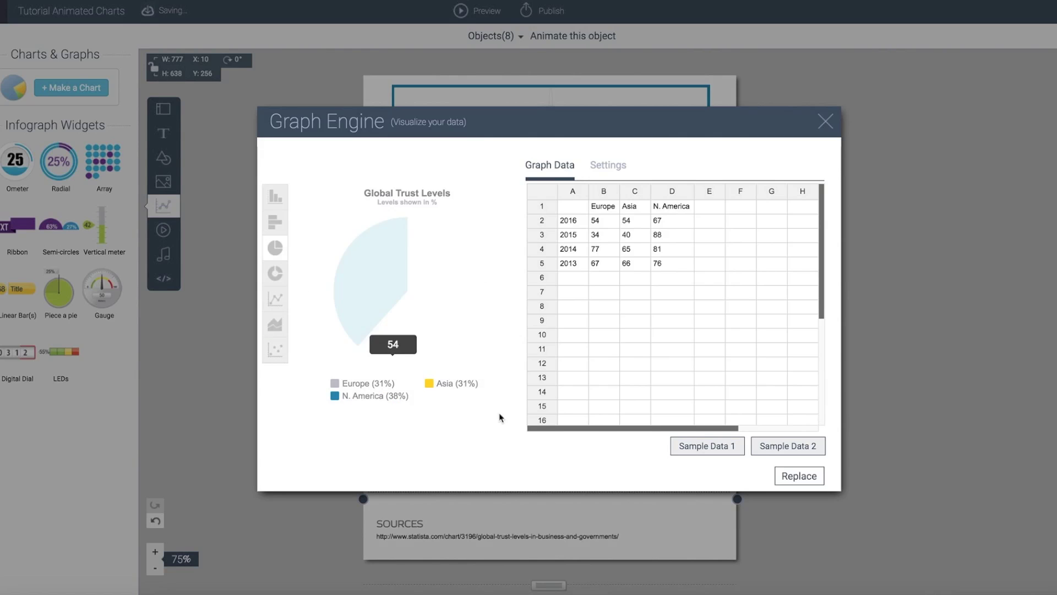
{"action": "left_click", "coordinate": [800, 476]}
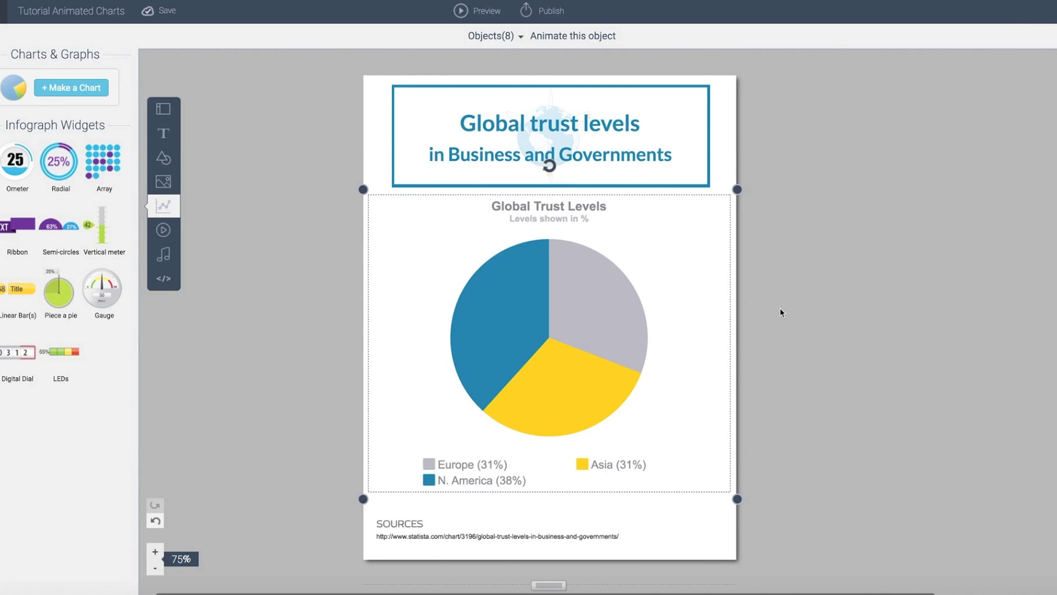
{"action": "scroll", "coordinate": [780, 312], "scroll_direction": "down", "scroll_amount": 1}
{"action": "double_click", "coordinate": [555, 312]}
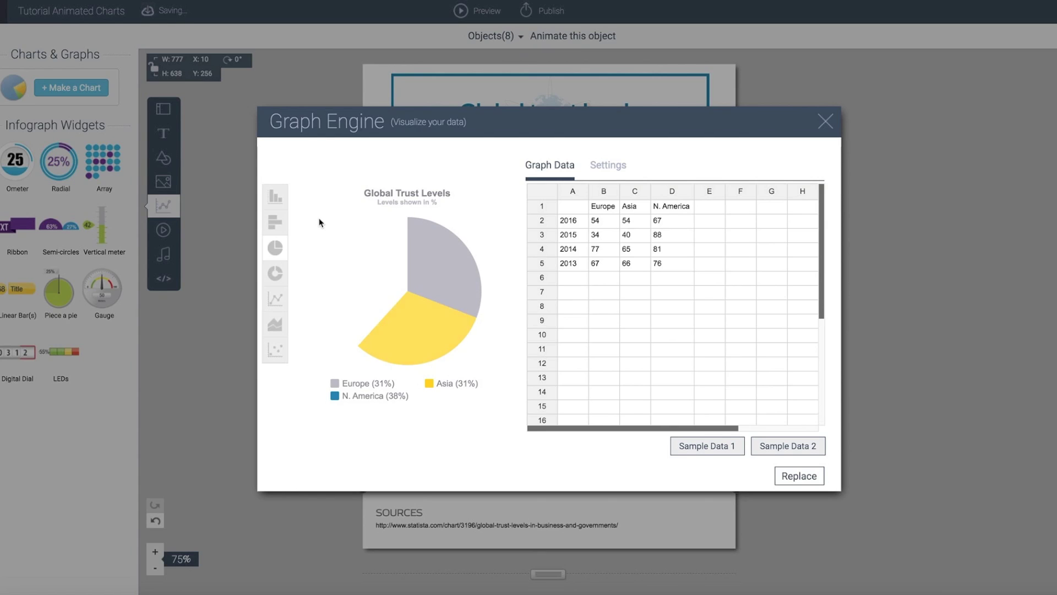
Switch back to vertical bars and change Europe's 2016 value in B2 to 66
{"action": "left_click", "coordinate": [280, 203]}
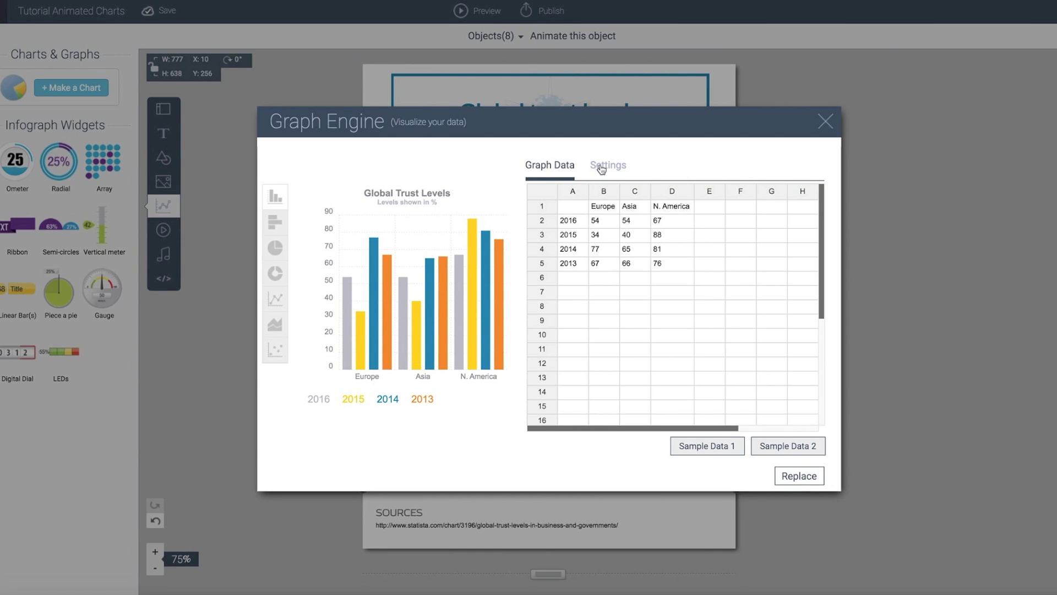
{"action": "left_click", "coordinate": [597, 222]}
{"action": "type", "text": "66"}
{"action": "key", "text": "Return"}
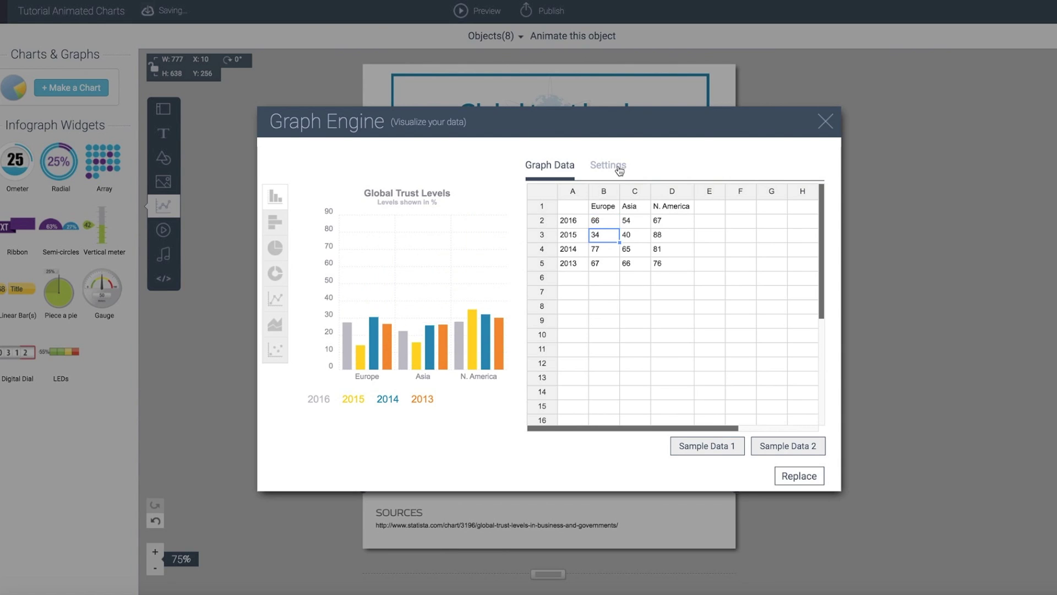
{"action": "left_click", "coordinate": [608, 165]}
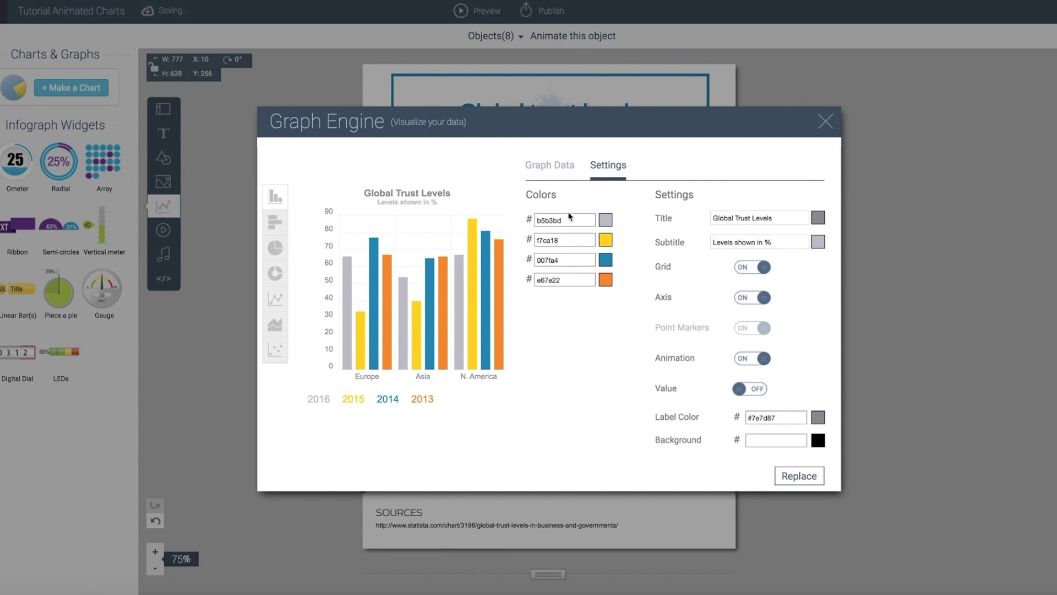
Try red and yellow for the 2016 series before settling on light grey
{"action": "left_click", "coordinate": [606, 220]}
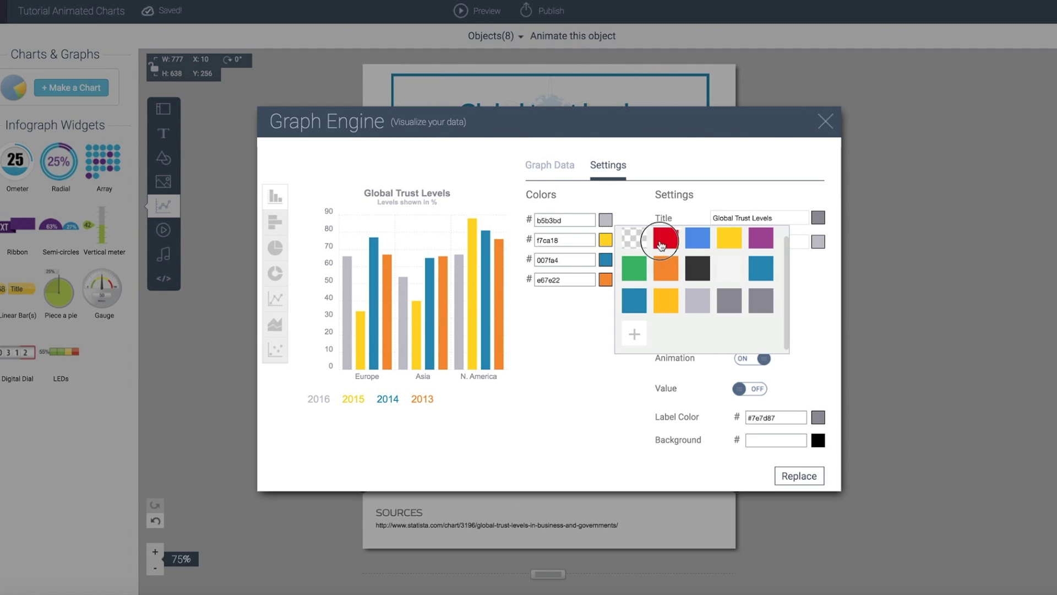
{"action": "left_click", "coordinate": [662, 236]}
{"action": "left_click", "coordinate": [606, 220]}
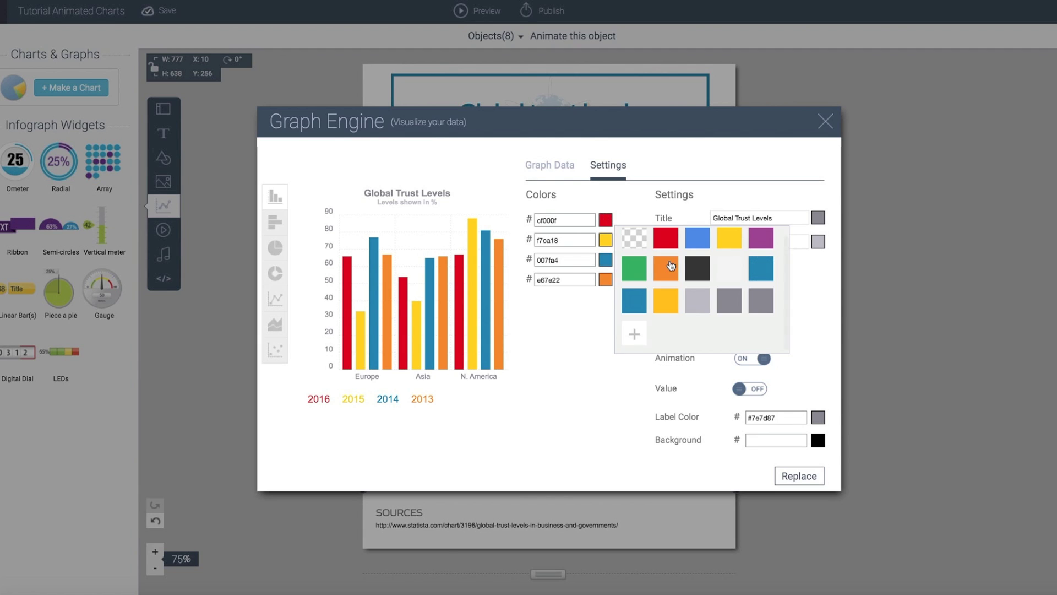
{"action": "left_click", "coordinate": [668, 300]}
{"action": "left_click", "coordinate": [607, 220]}
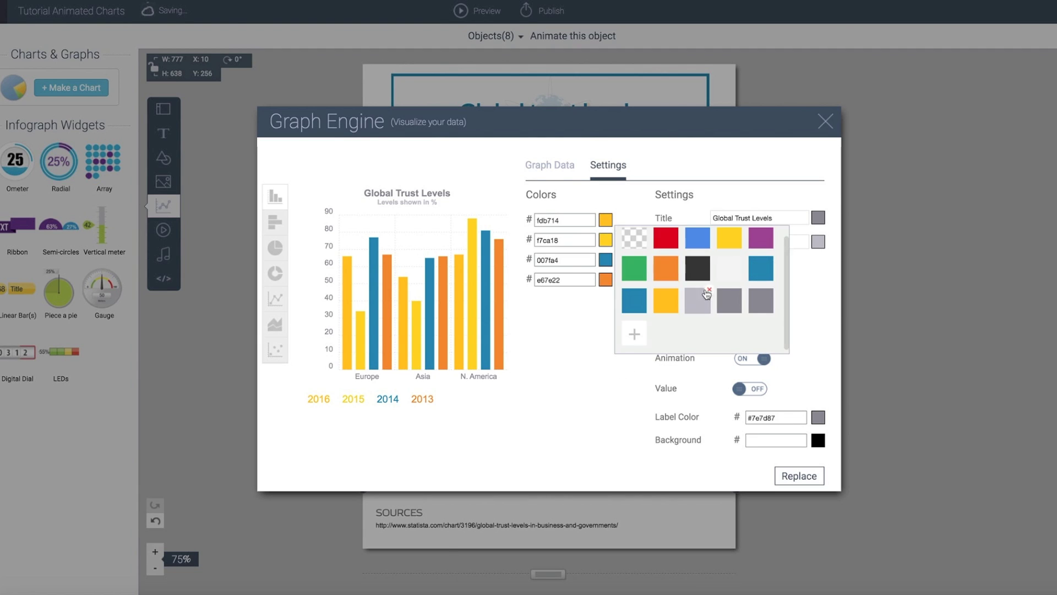
{"action": "left_click", "coordinate": [728, 258]}
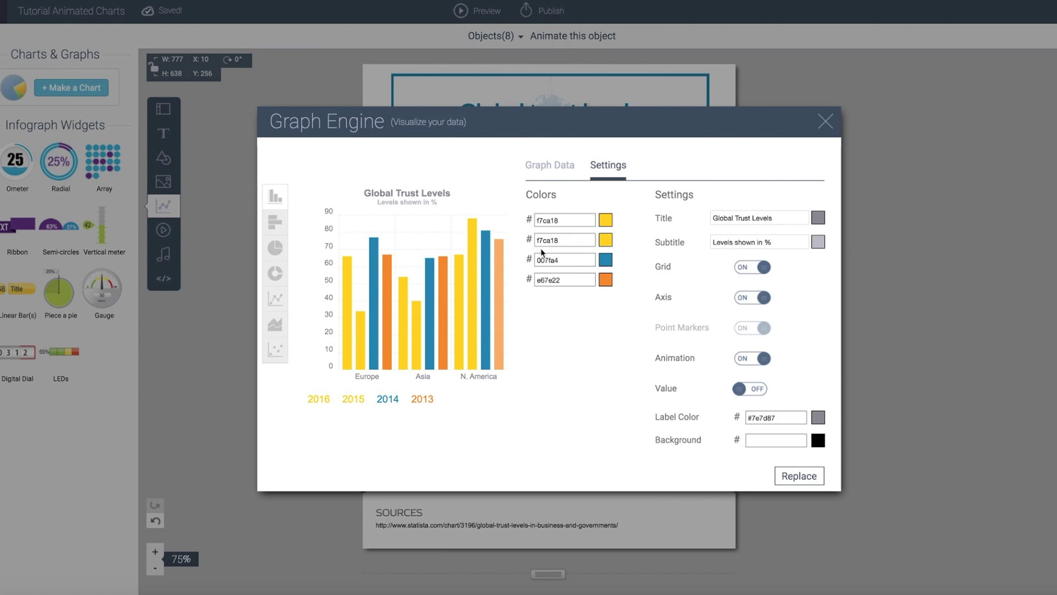
{"action": "left_click", "coordinate": [605, 220]}
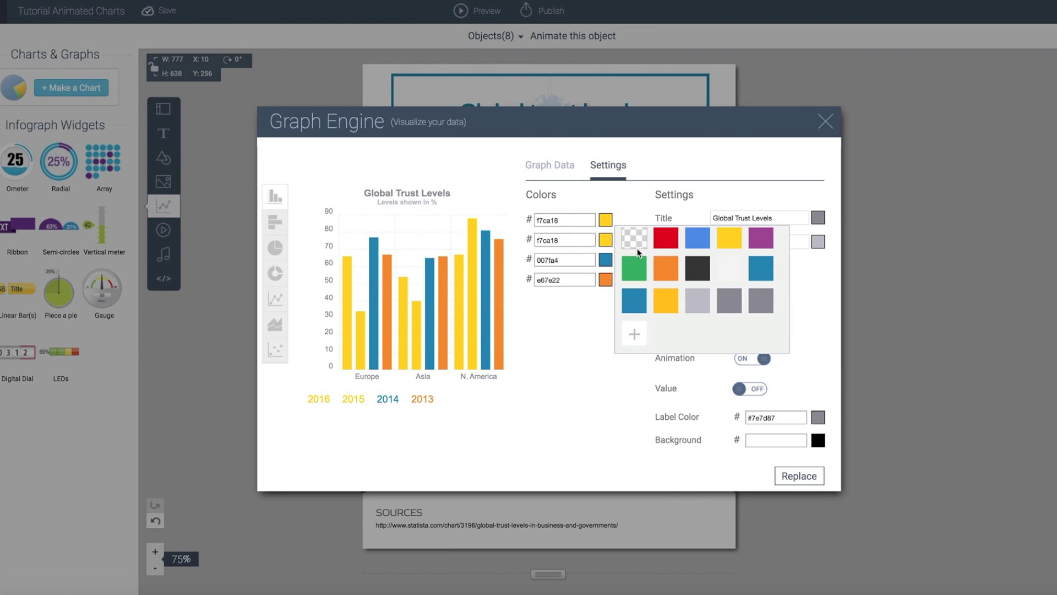
{"action": "left_click", "coordinate": [699, 299]}
Make the 2015 bars dark grey and the 2014 bars red, and turn on value labels
{"action": "left_click", "coordinate": [608, 243]}
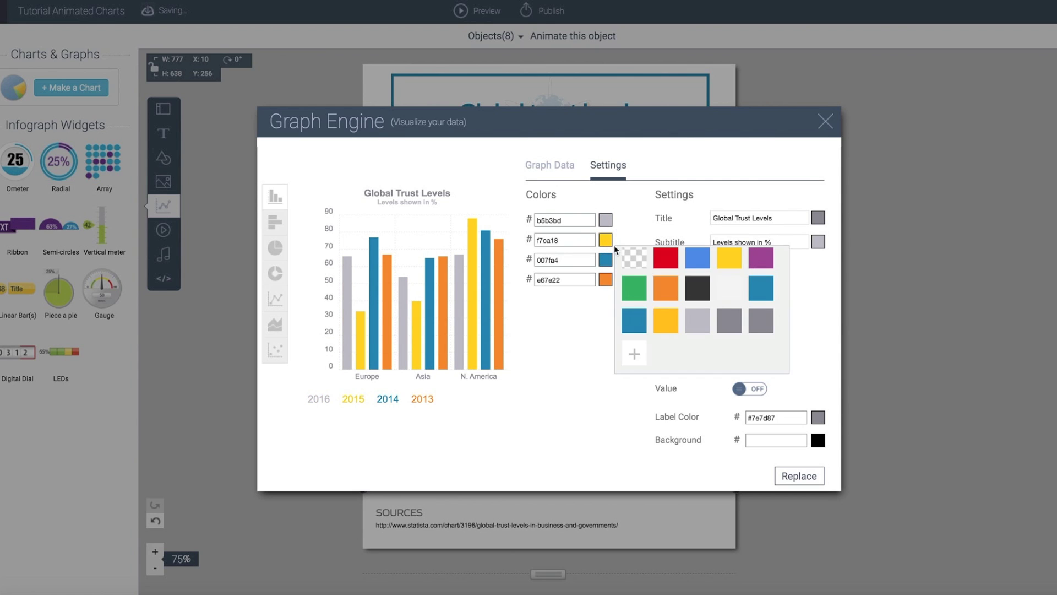
{"action": "left_click", "coordinate": [711, 304]}
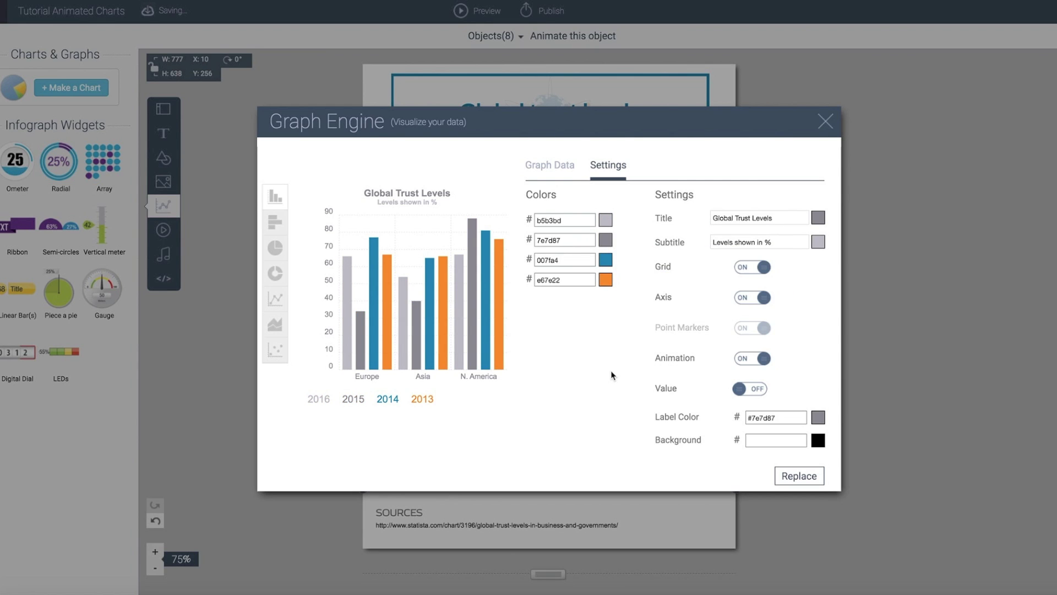
{"action": "left_click", "coordinate": [606, 259]}
{"action": "left_click", "coordinate": [701, 314]}
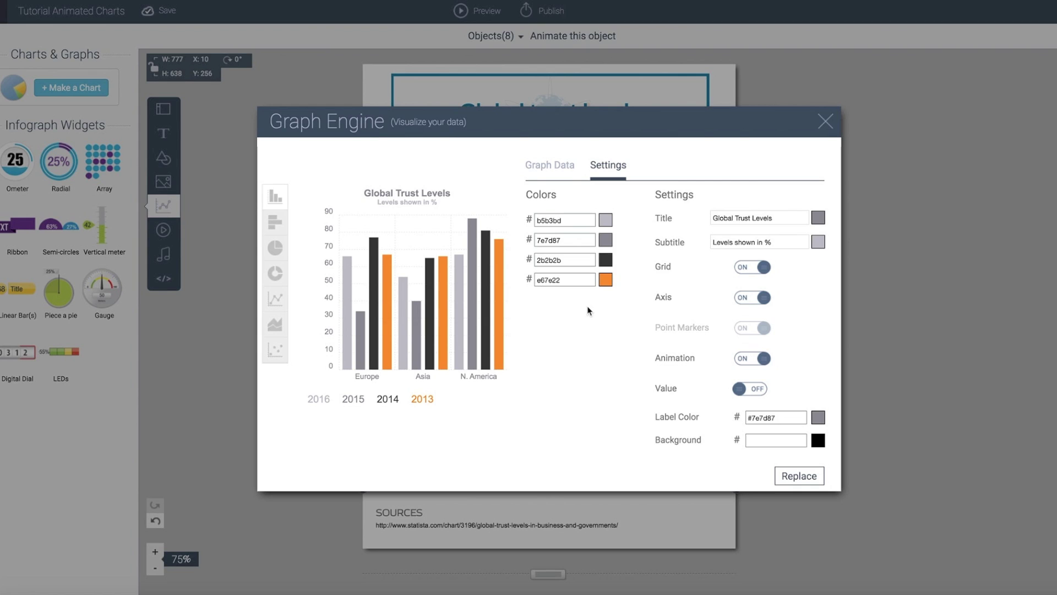
{"action": "mouse_move", "coordinate": [372, 296]}
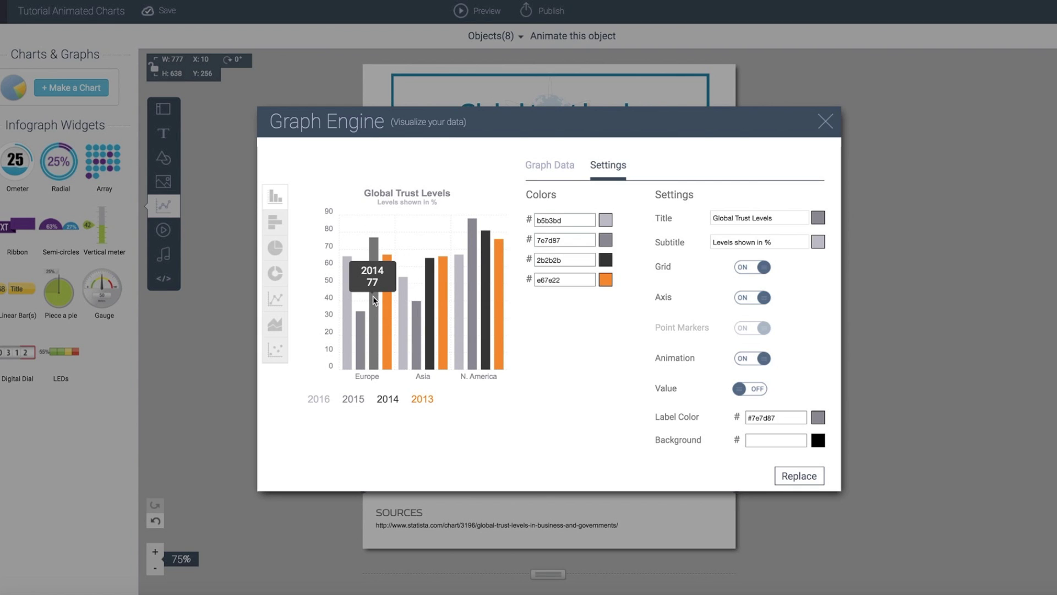
{"action": "left_click", "coordinate": [606, 260]}
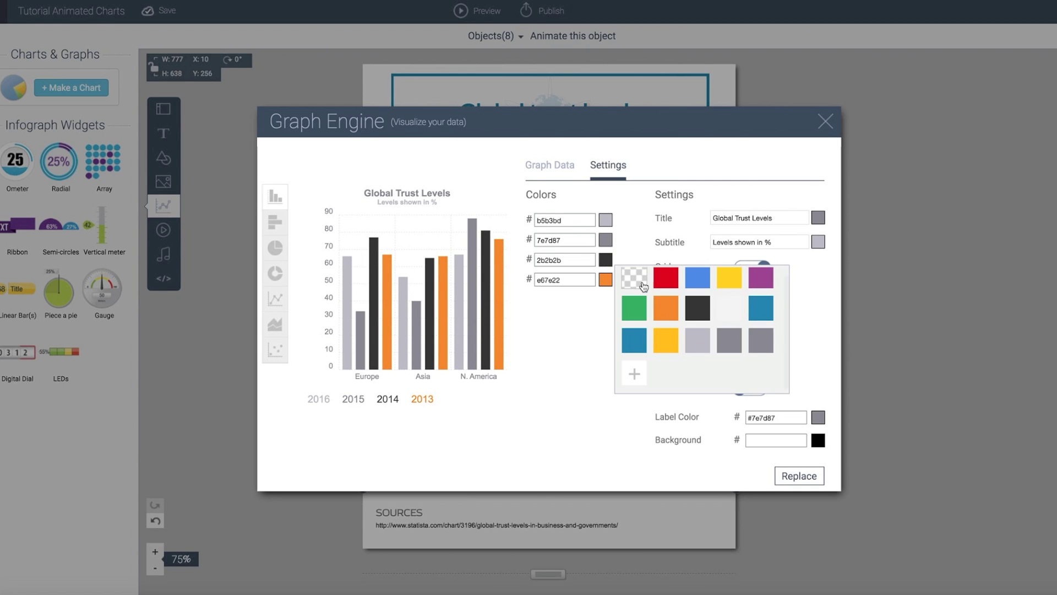
{"action": "left_click", "coordinate": [664, 281]}
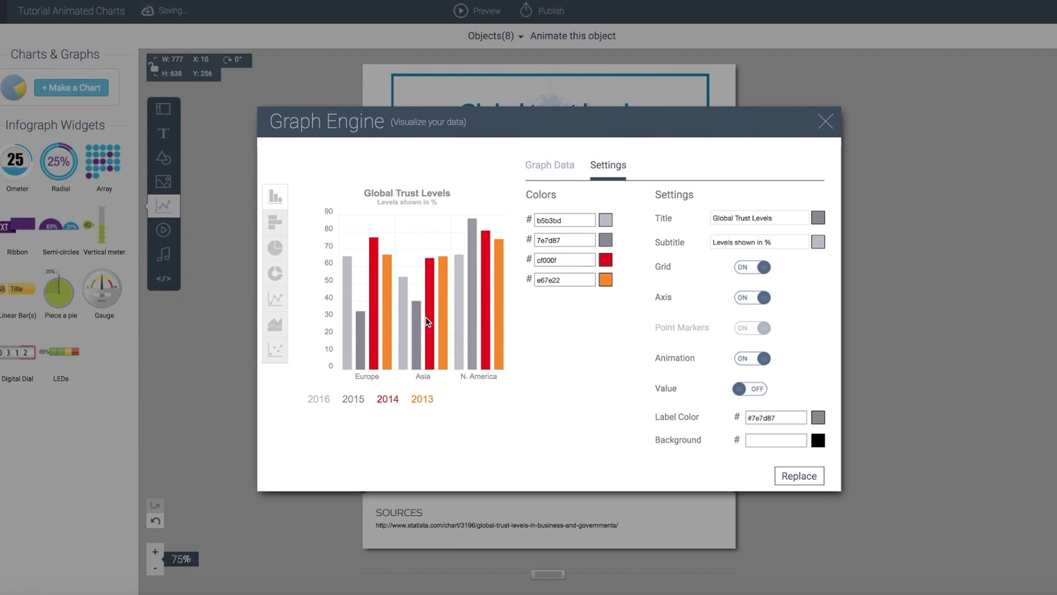
{"action": "mouse_move", "coordinate": [377, 329]}
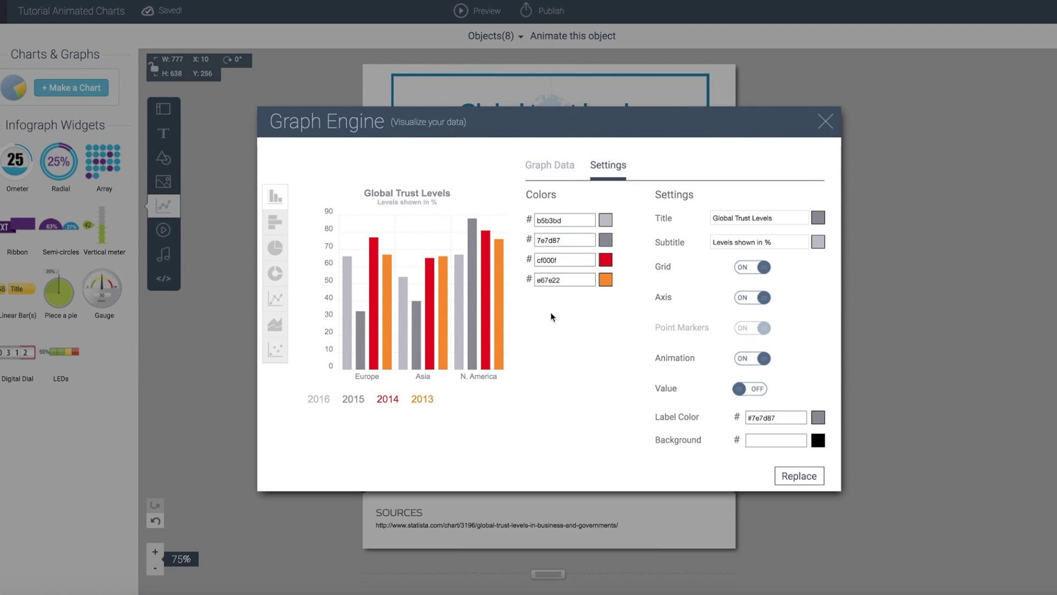
{"action": "left_click", "coordinate": [746, 389]}
Apply the recoloured, value-labelled grouped column chart to the page
{"action": "left_click", "coordinate": [795, 478]}
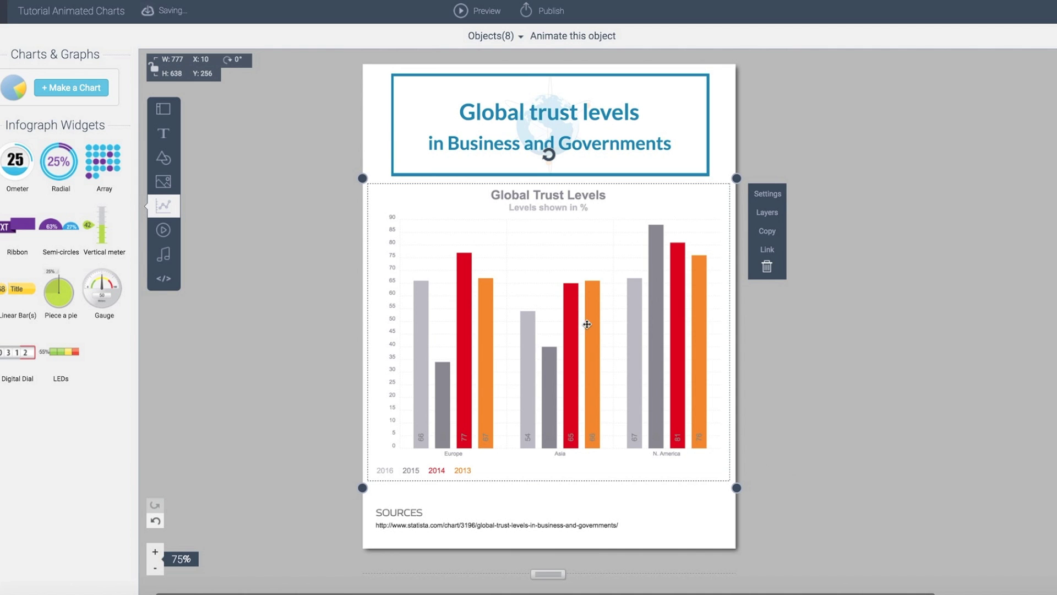
{"action": "scroll", "coordinate": [552, 392], "scroll_direction": "down", "scroll_amount": 2}
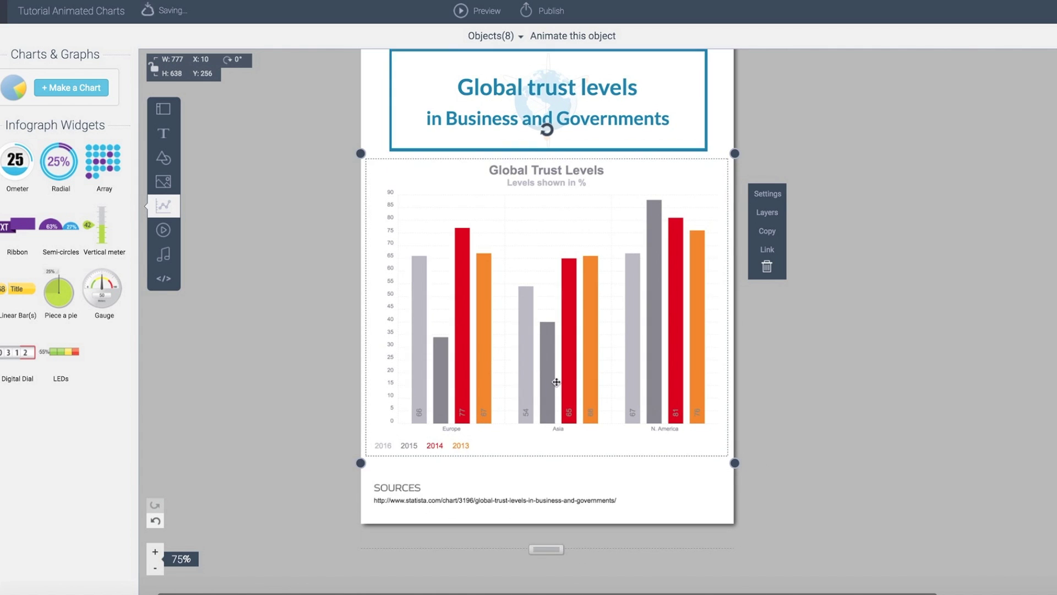
Reopen the chart and recolour the 2014 series light grey
{"action": "double_click", "coordinate": [524, 393]}
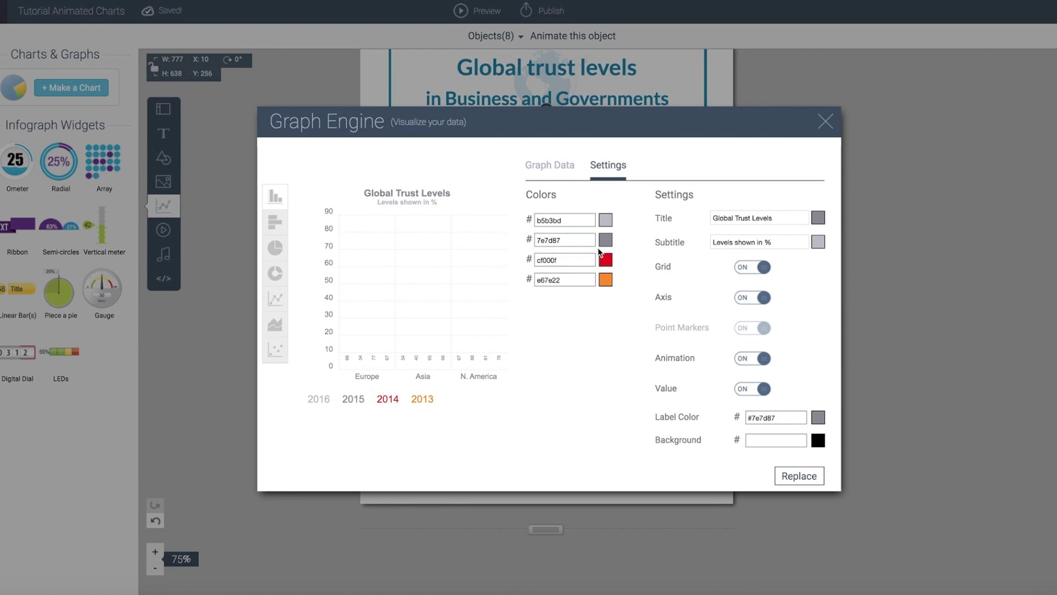
{"action": "left_click", "coordinate": [606, 279]}
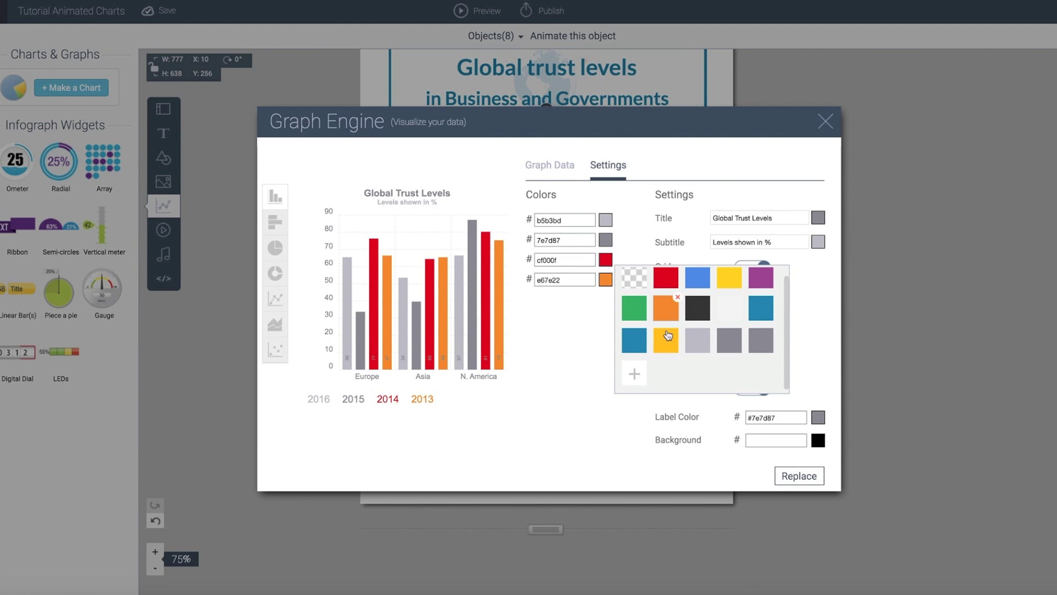
{"action": "left_click", "coordinate": [690, 342]}
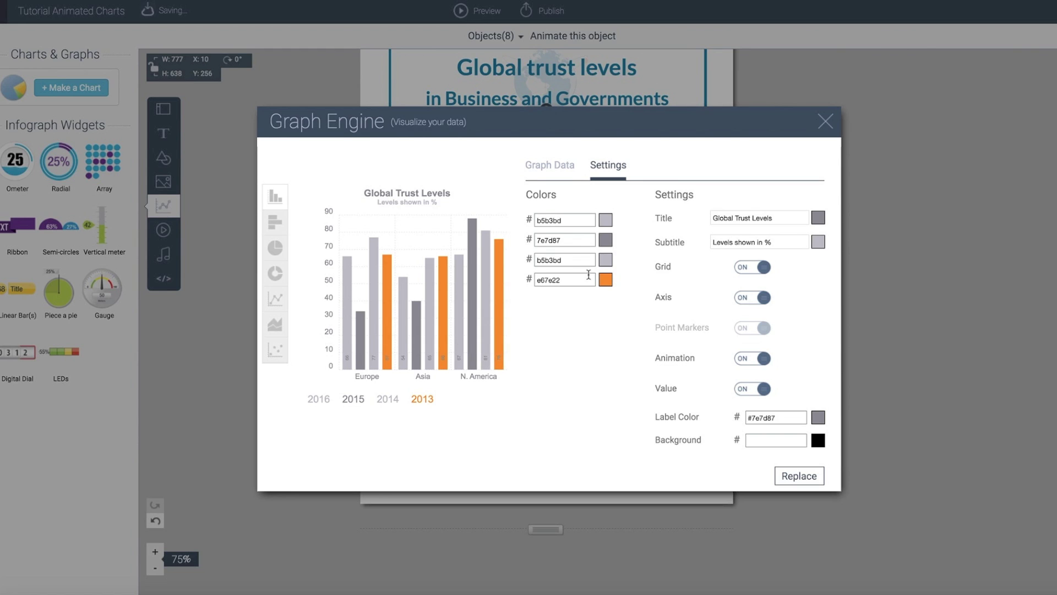
Preview the trust-levels data as pie, donut and then line charts
{"action": "left_click", "coordinate": [275, 248]}
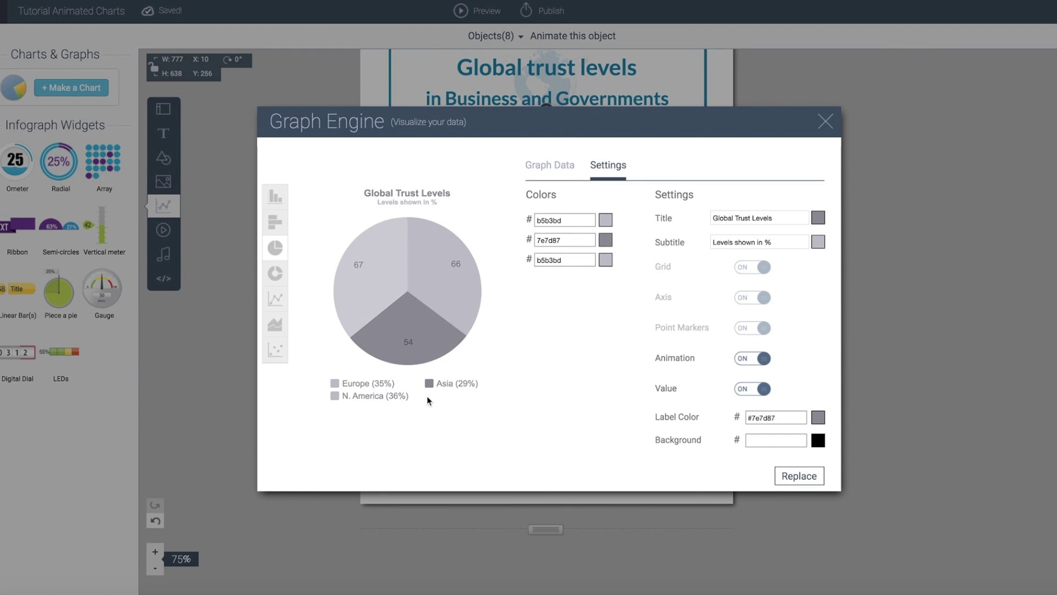
{"action": "left_click", "coordinate": [275, 273]}
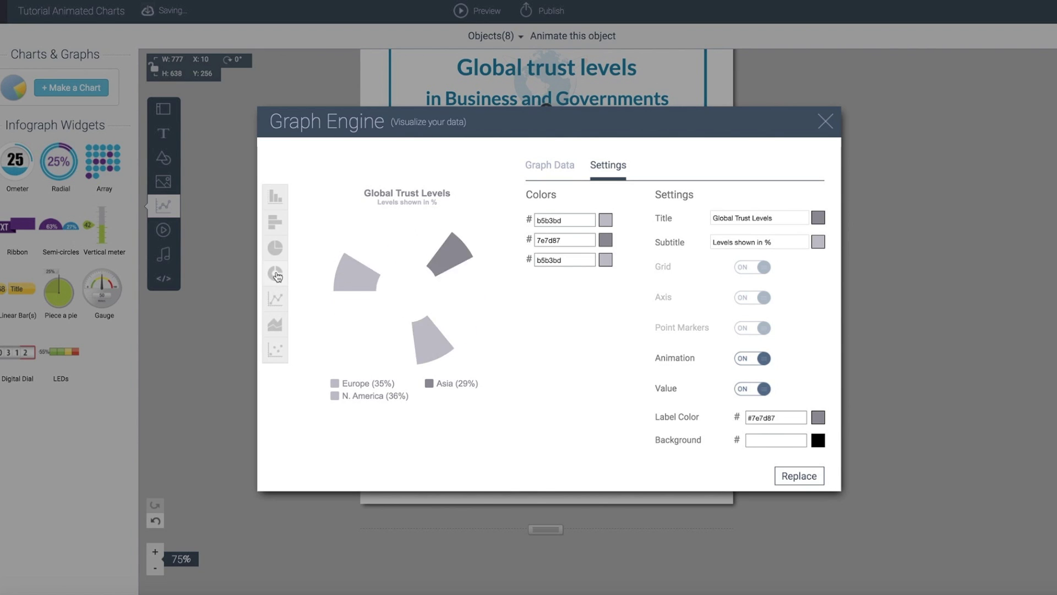
{"action": "left_click", "coordinate": [280, 304]}
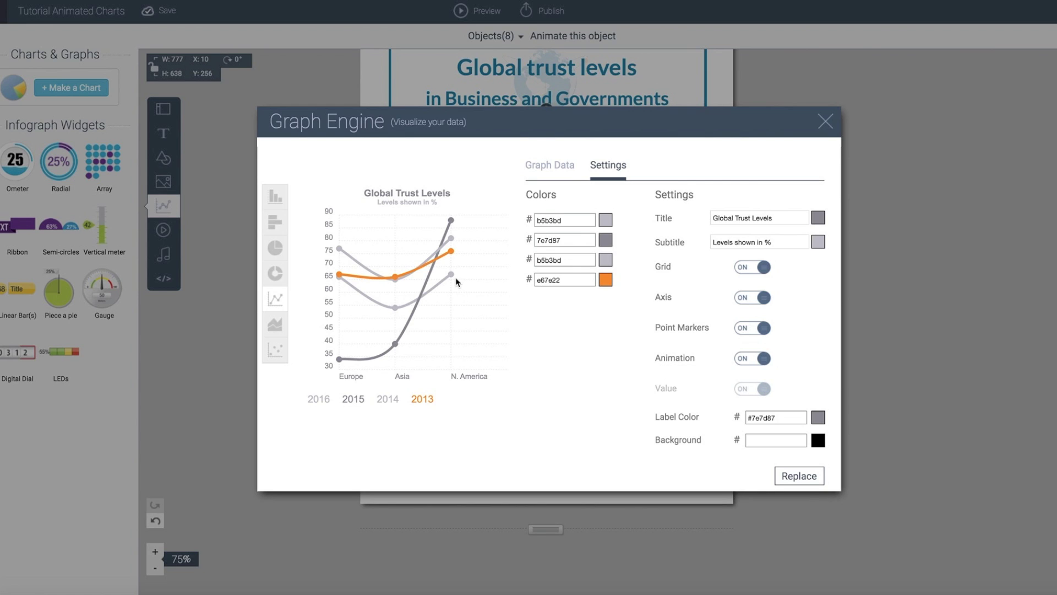
{"action": "mouse_move", "coordinate": [454, 279]}
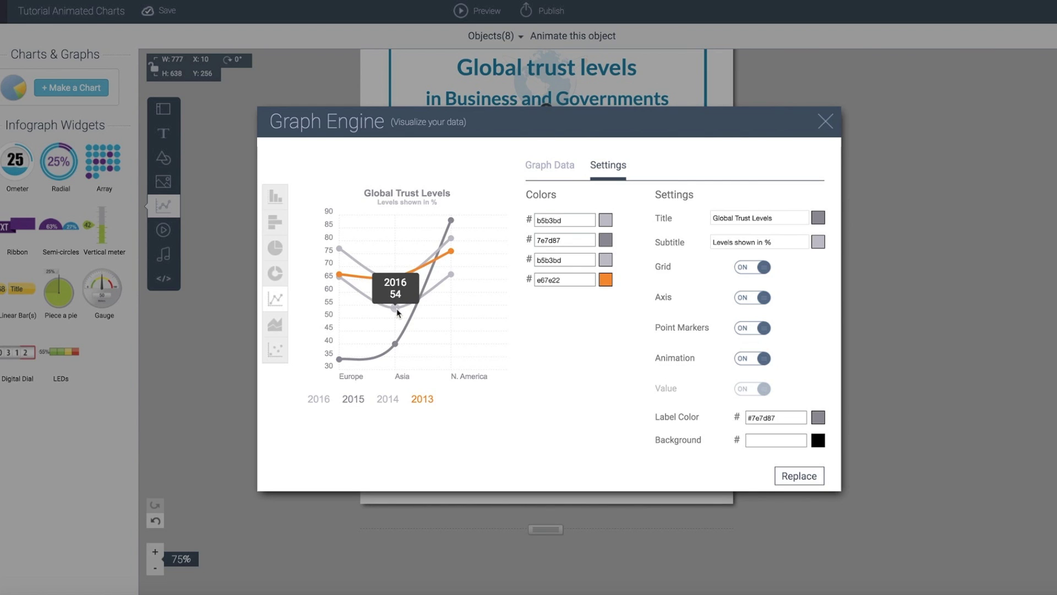
{"action": "mouse_move", "coordinate": [398, 281]}
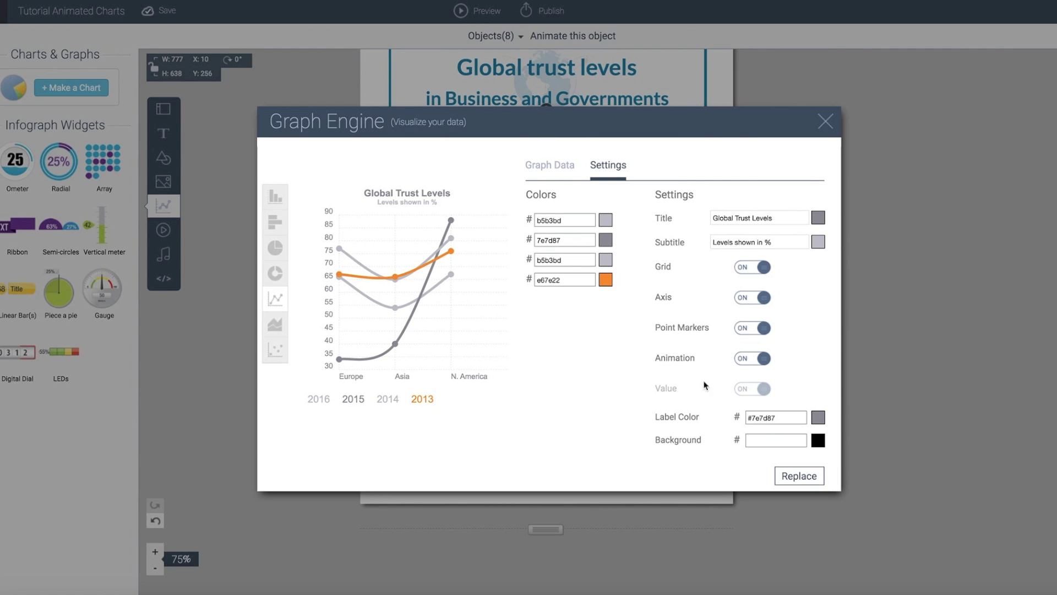
Switch the chart back to grouped bars, turn the title white, delete it, and apply
{"action": "left_click", "coordinate": [275, 196]}
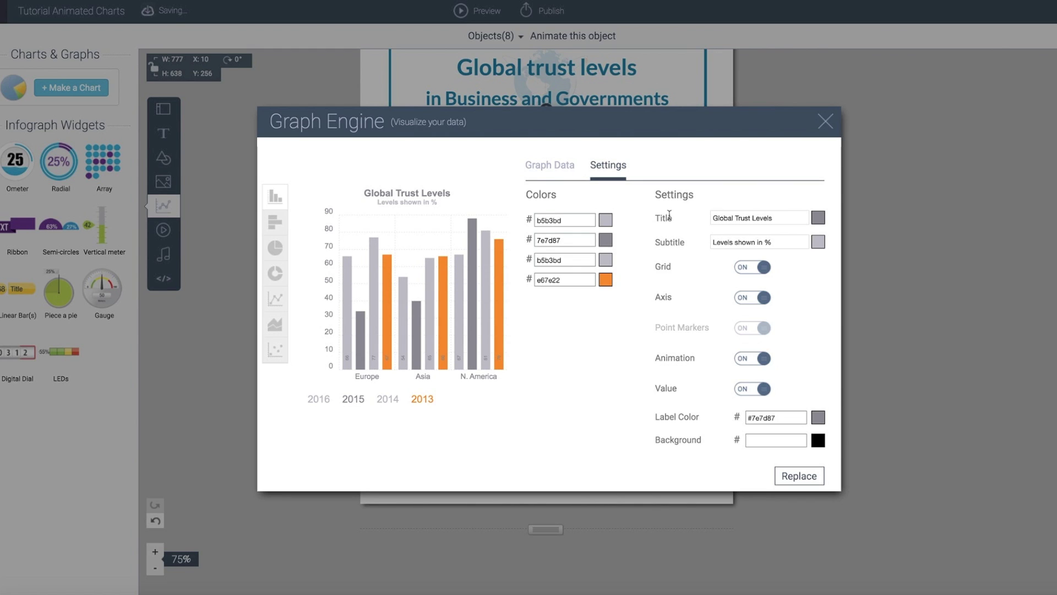
{"action": "left_click", "coordinate": [783, 219]}
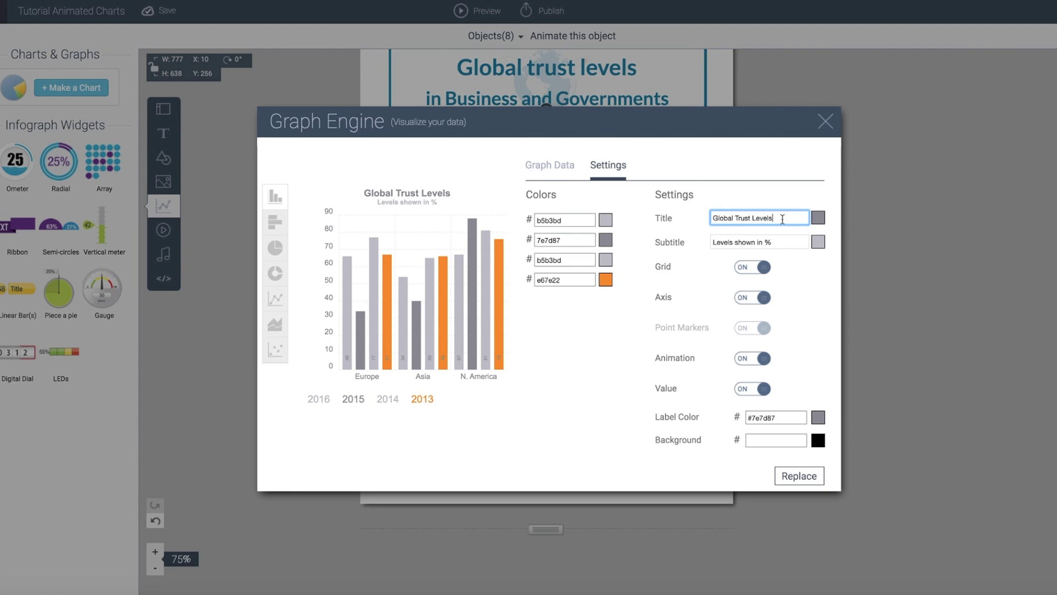
{"action": "left_click", "coordinate": [819, 218]}
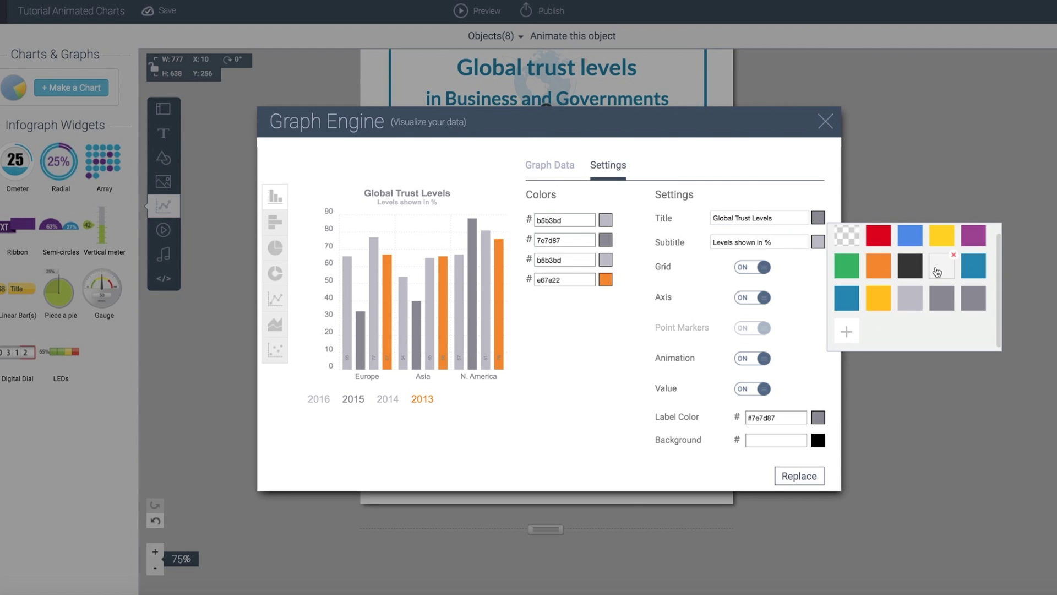
{"action": "left_click", "coordinate": [938, 272]}
{"action": "triple_click", "coordinate": [798, 219]}
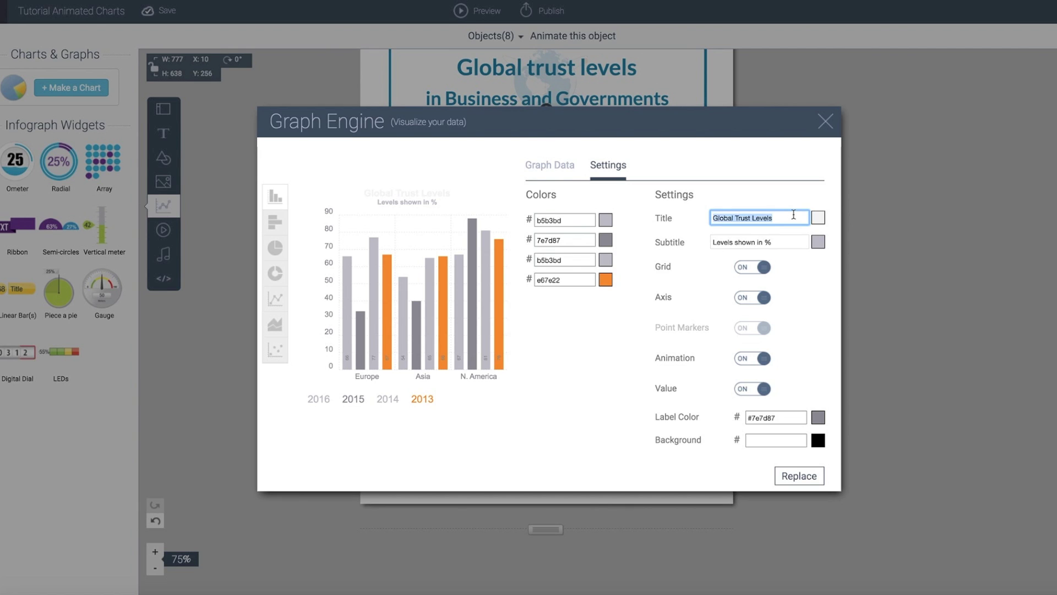
{"action": "key", "text": "BackSpace"}
{"action": "left_click", "coordinate": [798, 476]}
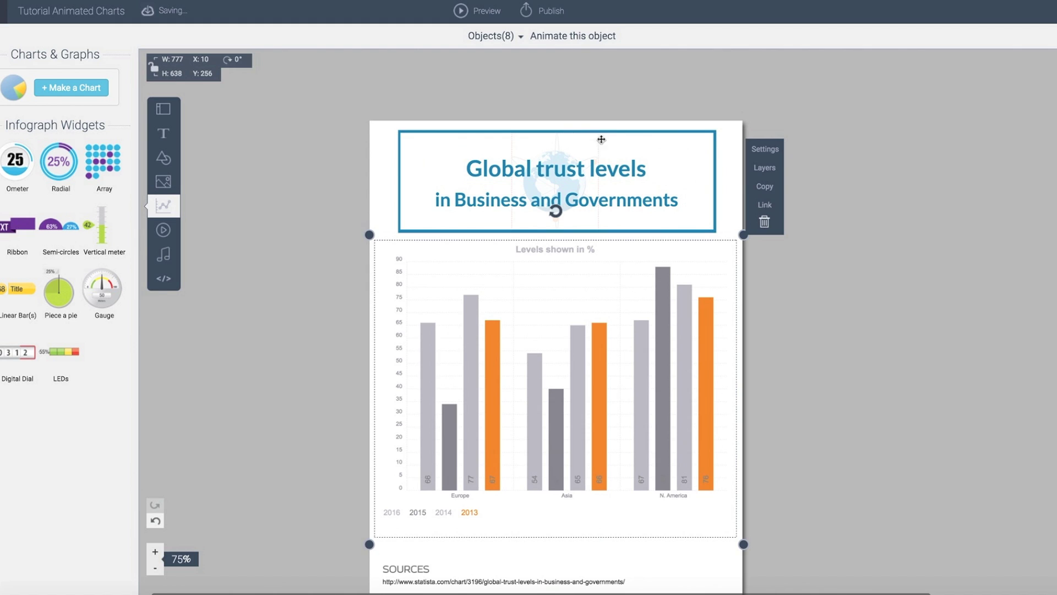
{"action": "left_click", "coordinate": [813, 88]}
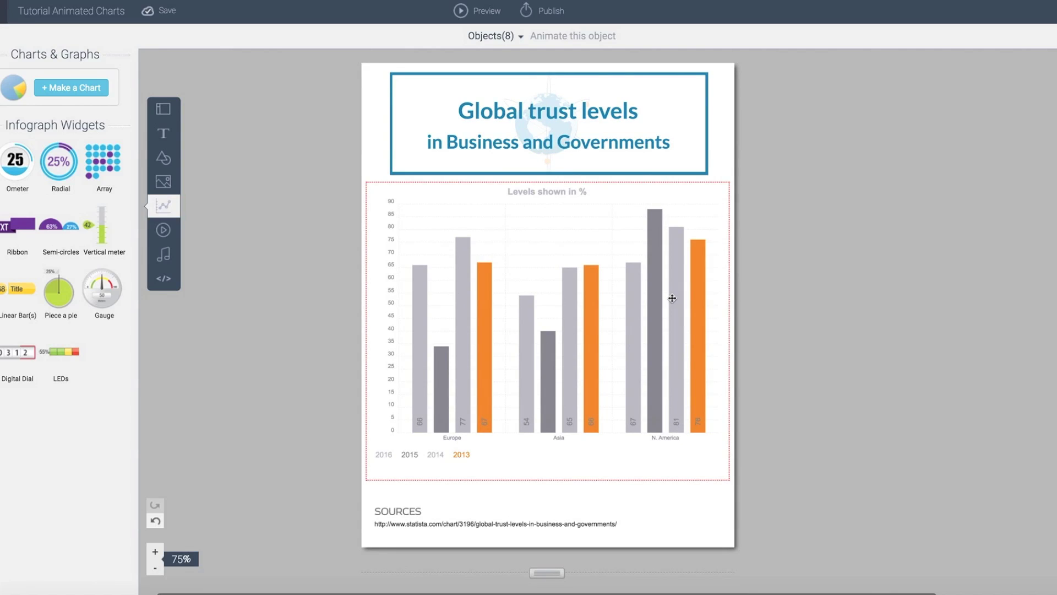
{"action": "double_click", "coordinate": [672, 295]}
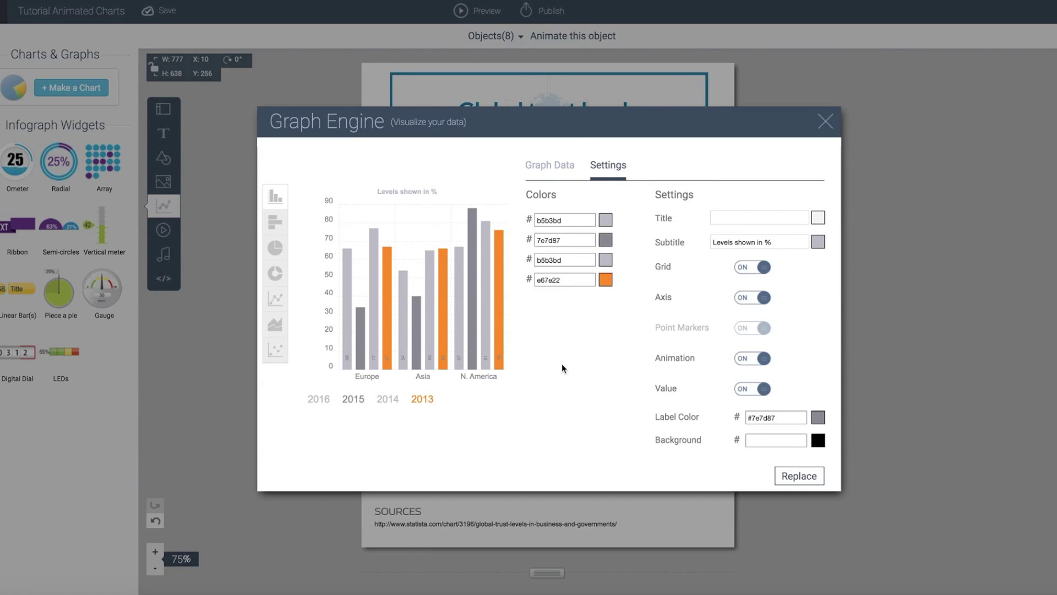
{"action": "left_click", "coordinate": [796, 476]}
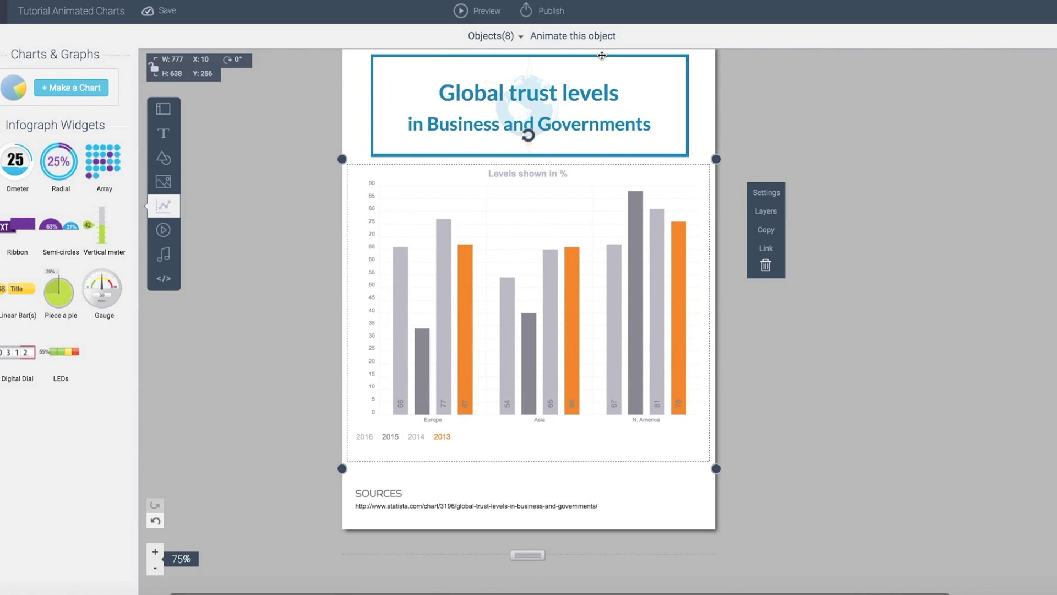
{"action": "left_click", "coordinate": [551, 11]}
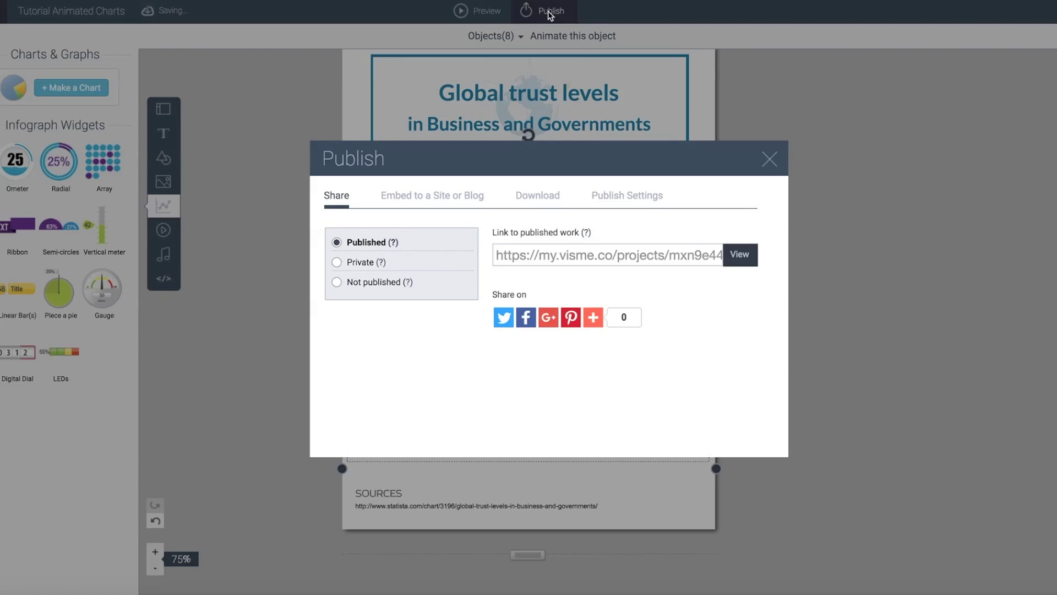
{"action": "left_click", "coordinate": [550, 190]}
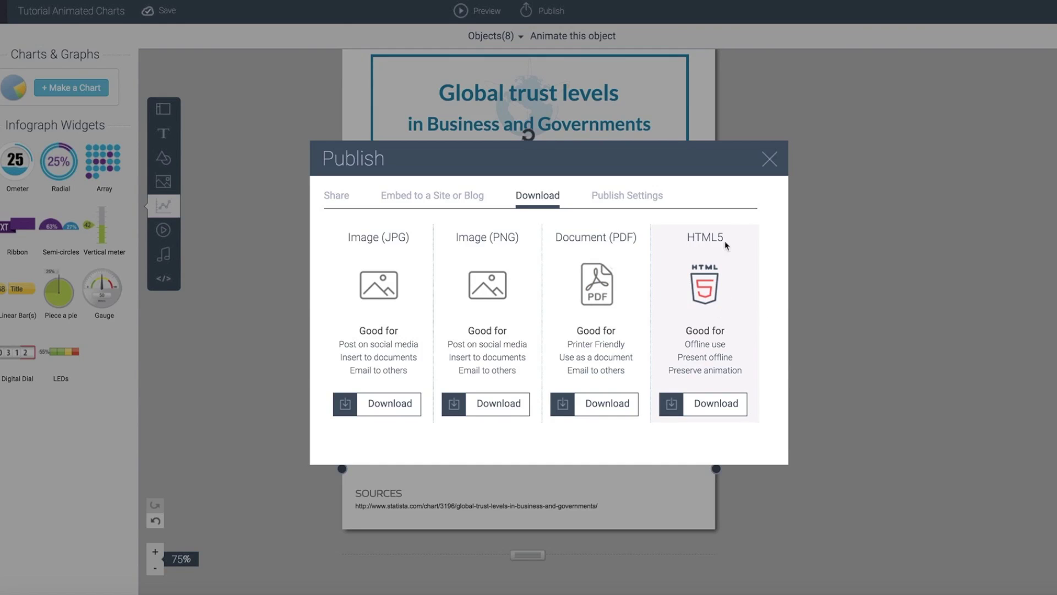
{"action": "left_click", "coordinate": [770, 159]}
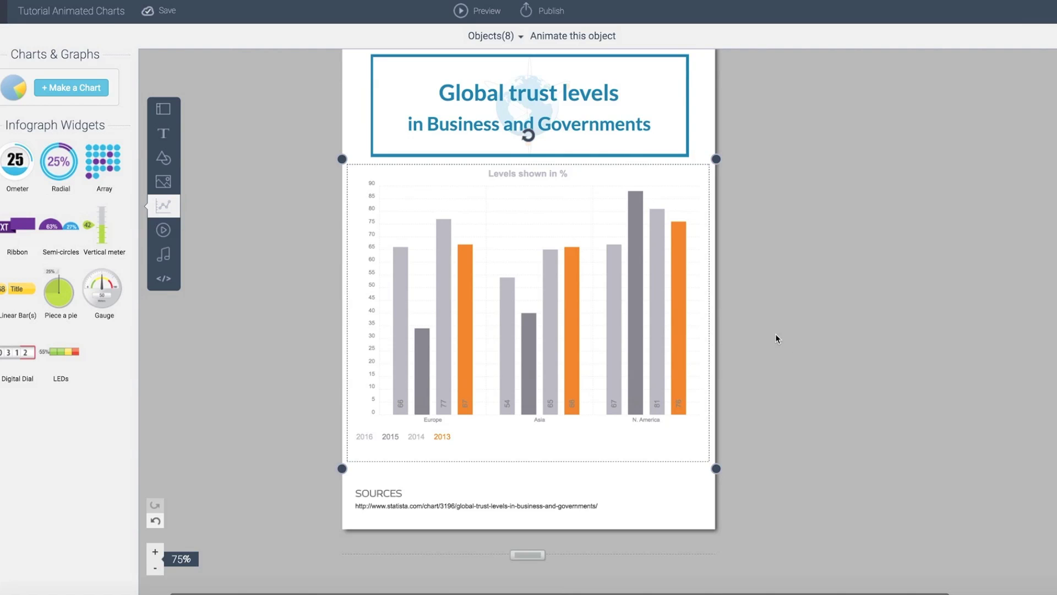
In the chart's Graph Engine settings, switch animation off while keeping value labels on
{"action": "double_click", "coordinate": [549, 313]}
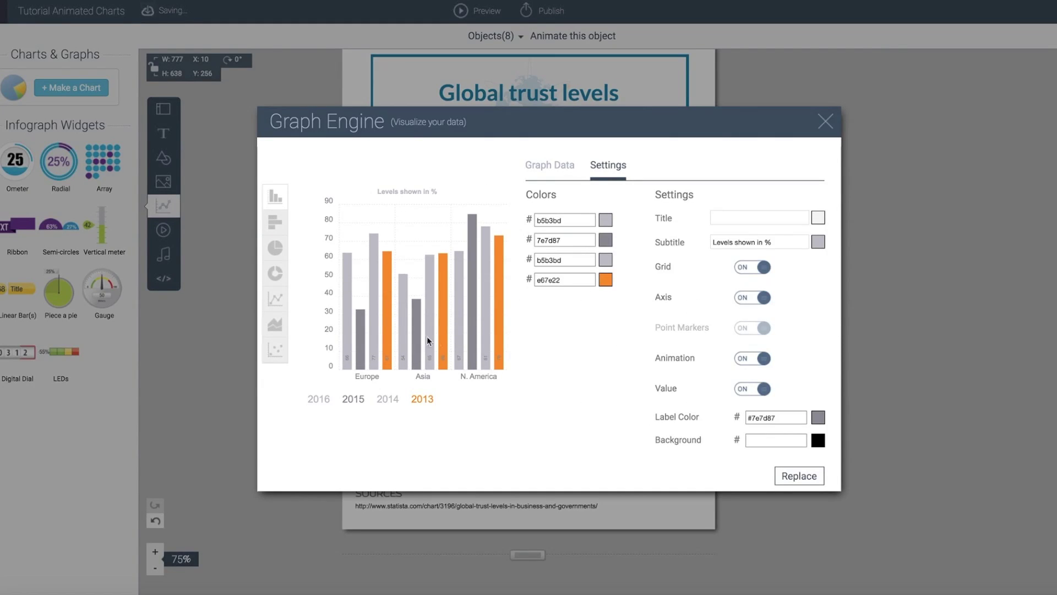
{"action": "left_click", "coordinate": [742, 360]}
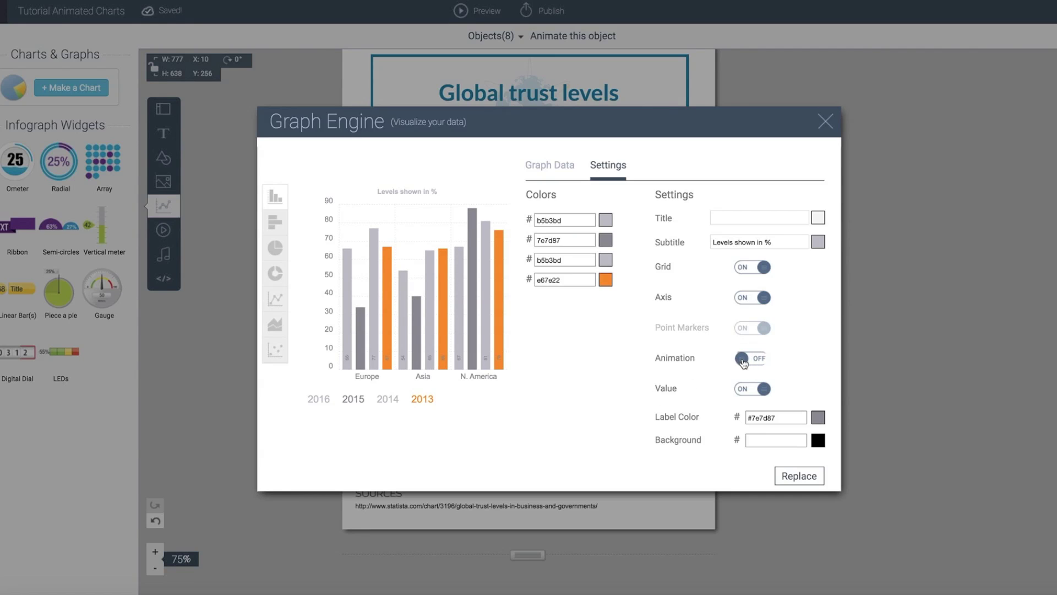
{"action": "left_click", "coordinate": [747, 391]}
{"action": "left_click", "coordinate": [747, 391]}
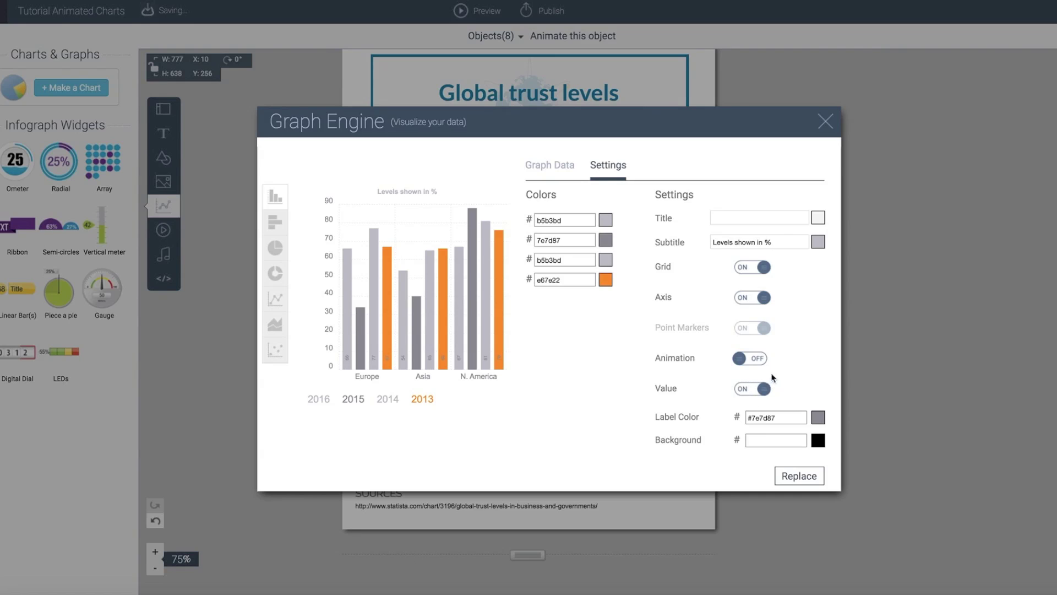